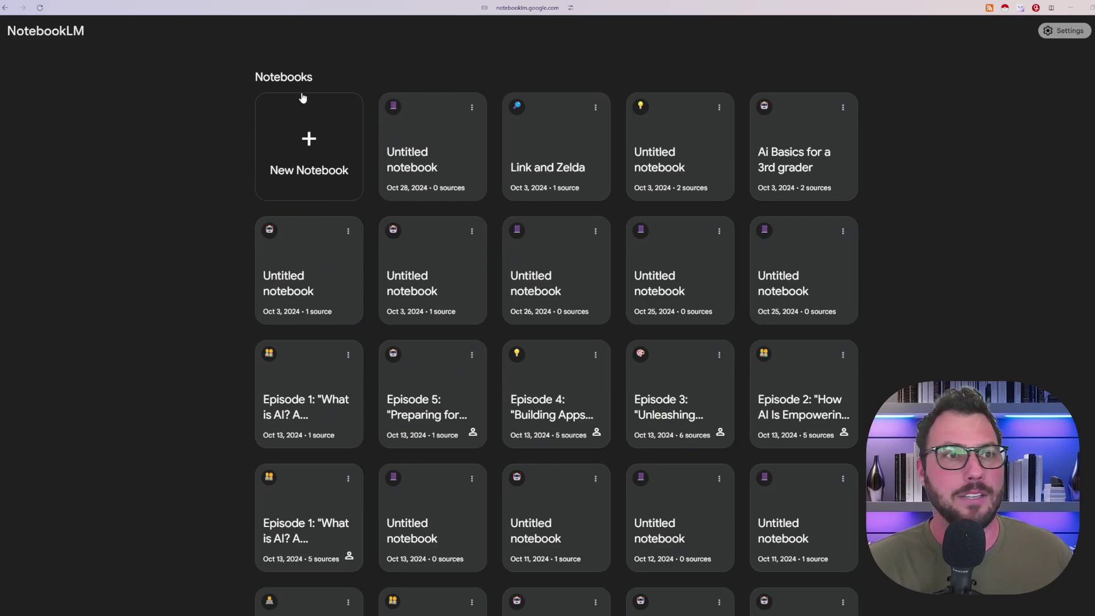
- Create a new notebook and paste the copied "Where is AI Used: A Treasure Hunt for Smart Tech!" script into a copied-text source
left_click(536, 171)
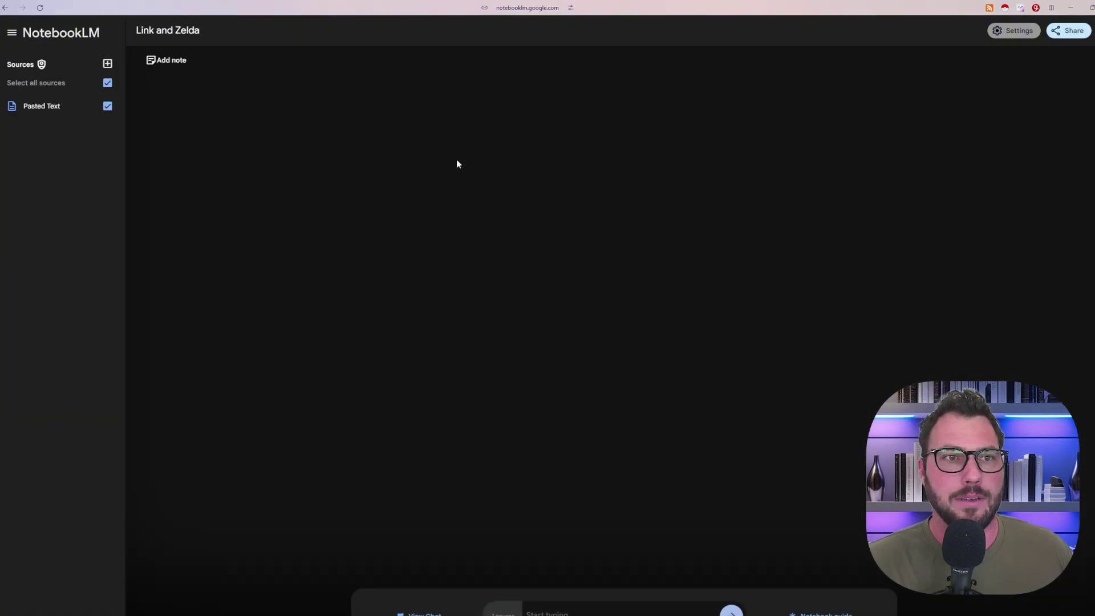
left_click(5, 9)
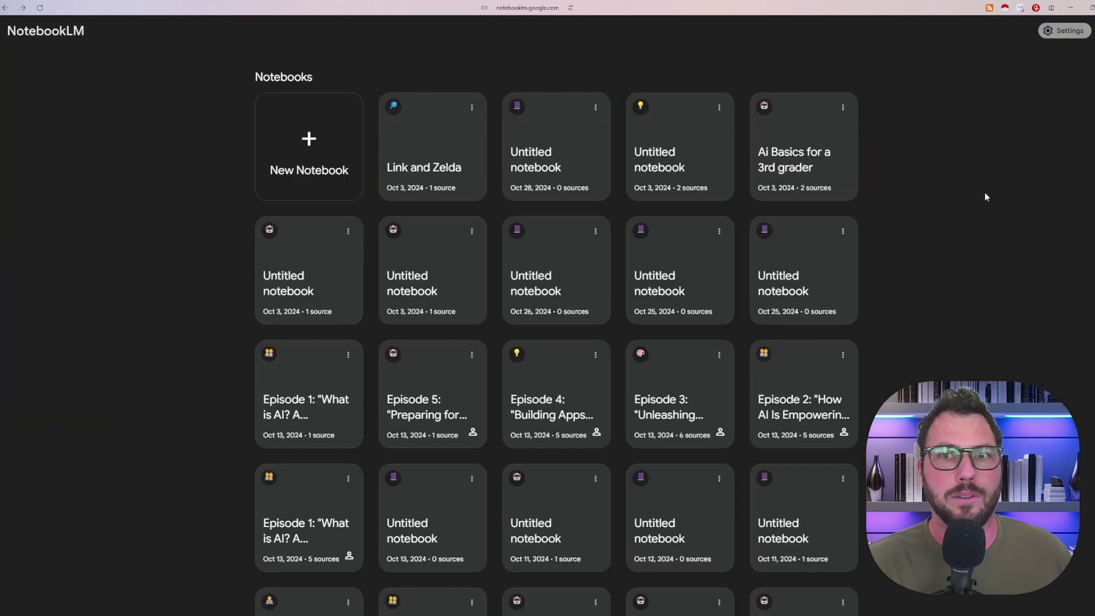
left_click(308, 137)
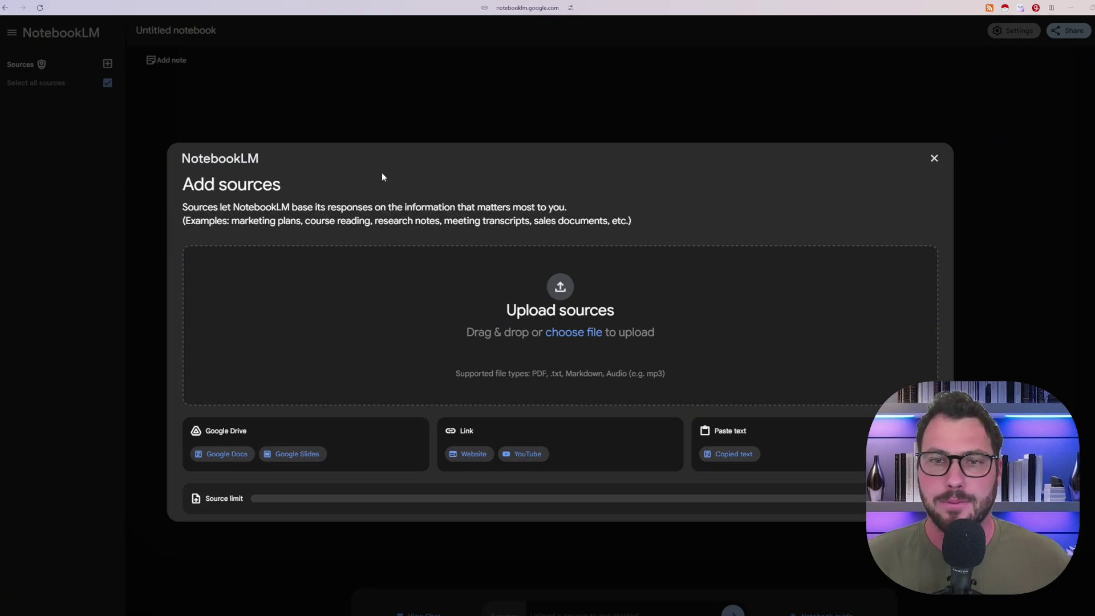
left_click(733, 453)
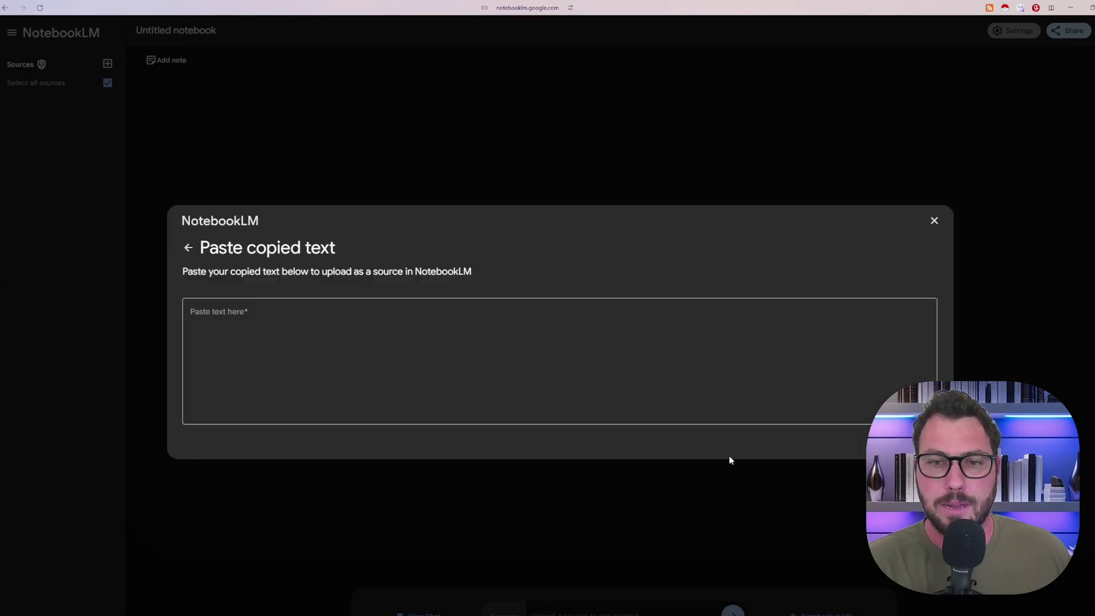
left_click(269, 347)
right_click(247, 321)
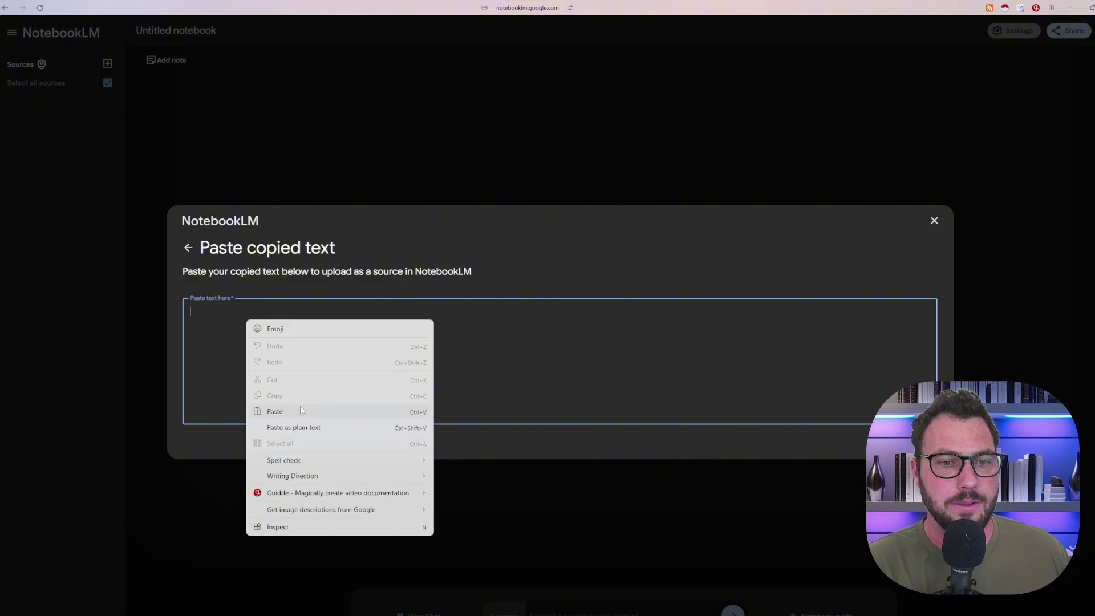
left_click(324, 411)
- Read through the pasted script from introduction to call to action and insert it as the notebook's source
scroll(326, 376, "up", 10)
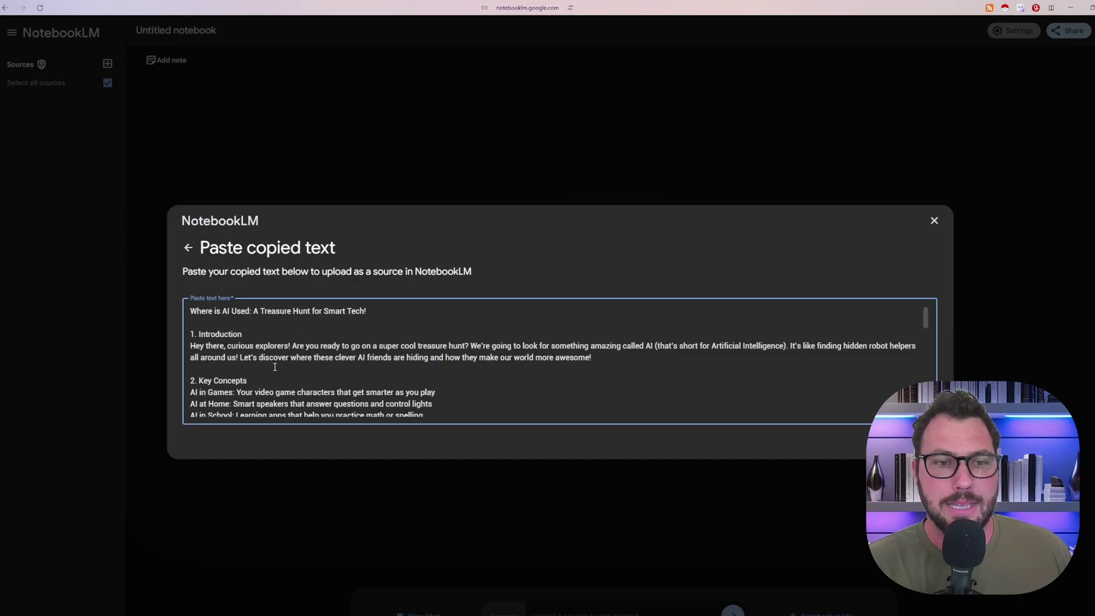
scroll(327, 357, "down", 8)
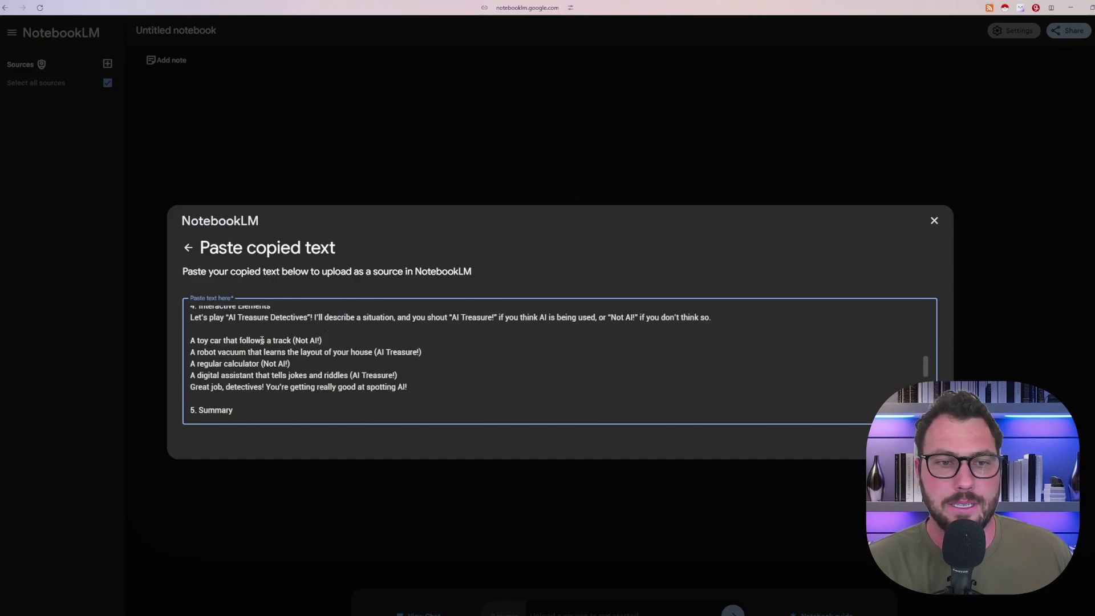
scroll(274, 351, "up", 8)
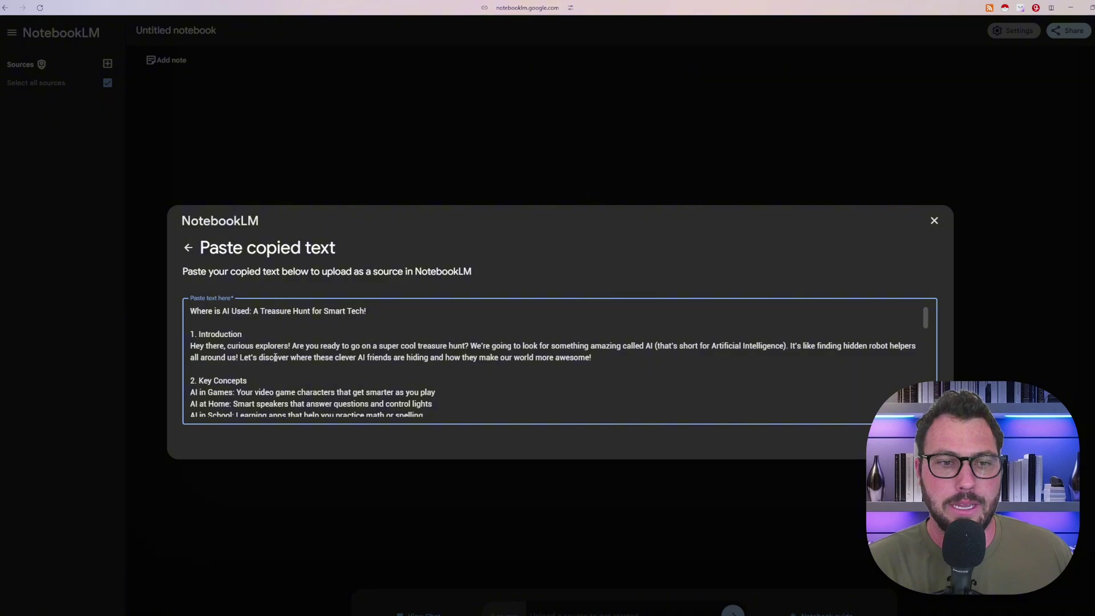
scroll(277, 357, "down", 8)
scroll(289, 358, "down", 5)
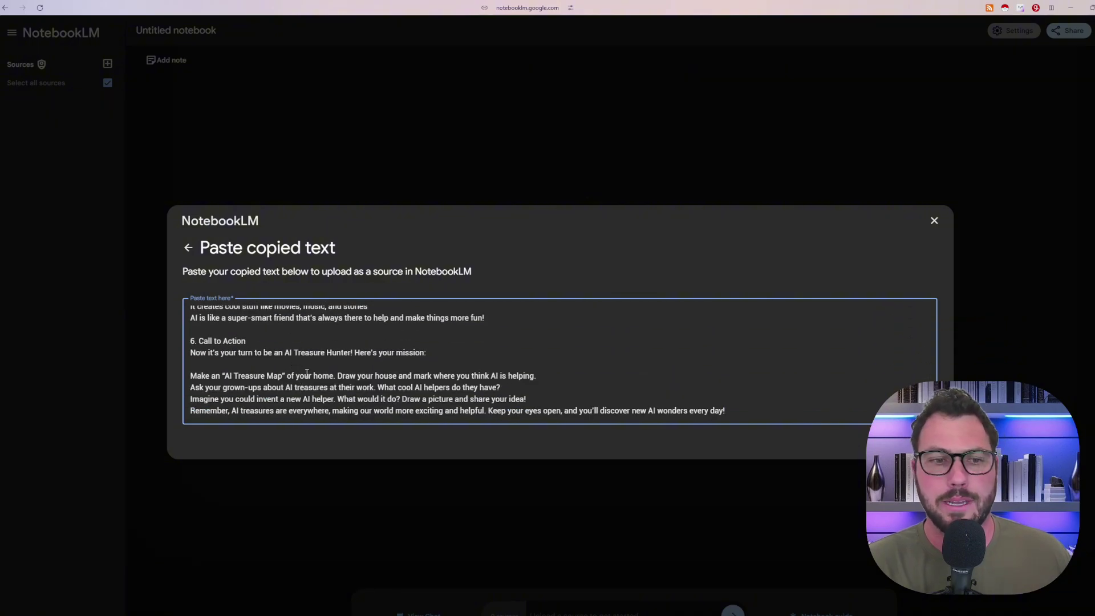
left_click(912, 442)
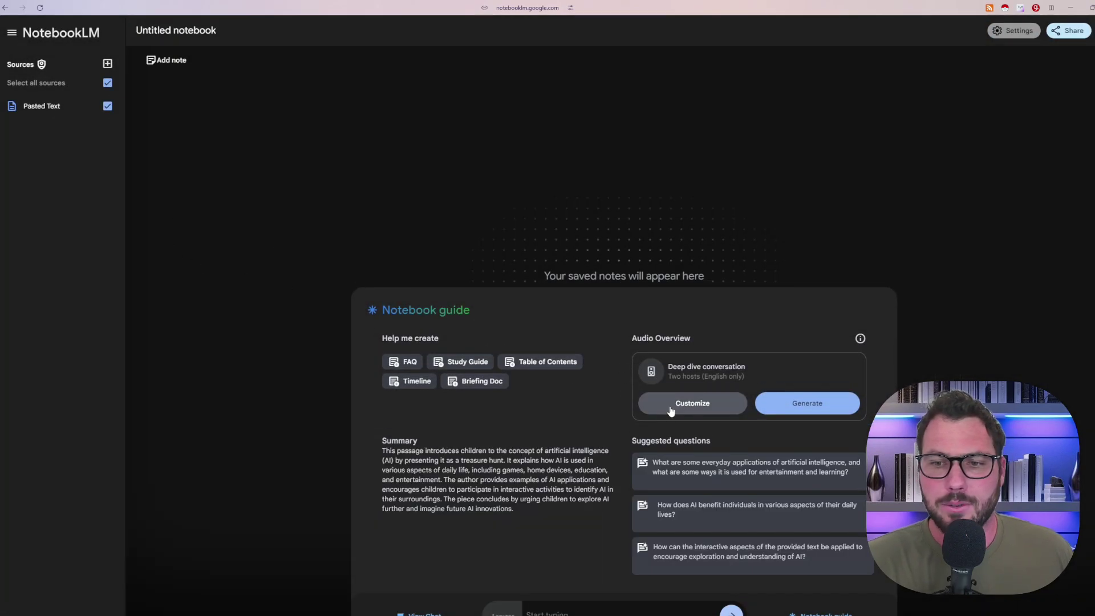
- Check the Audio Overview customization options without entering a focus, and generate the default deep dive conversation
left_click(673, 410)
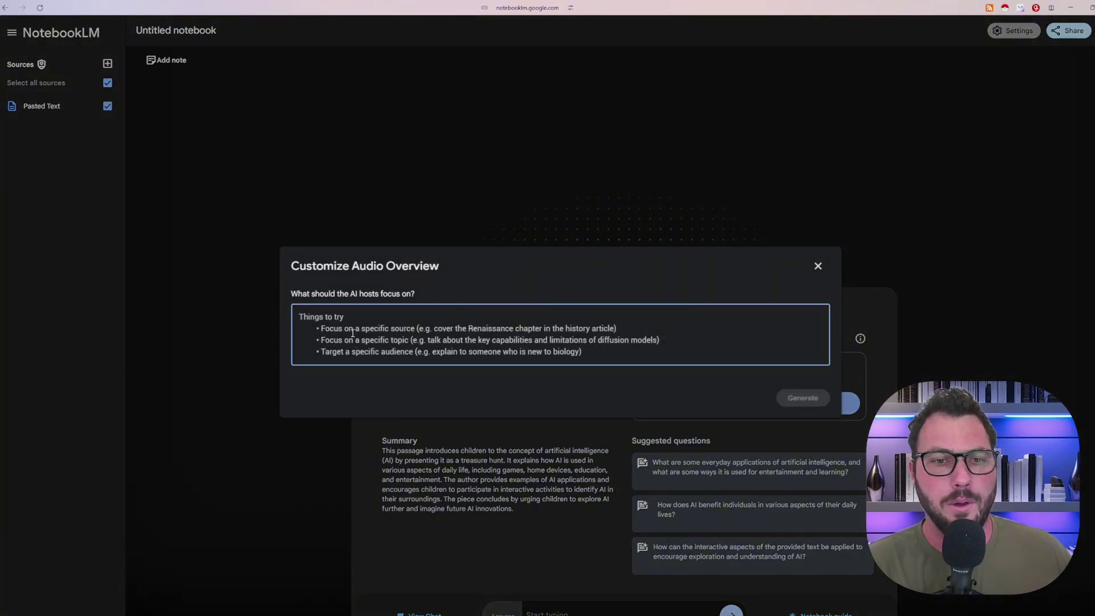
left_click(817, 265)
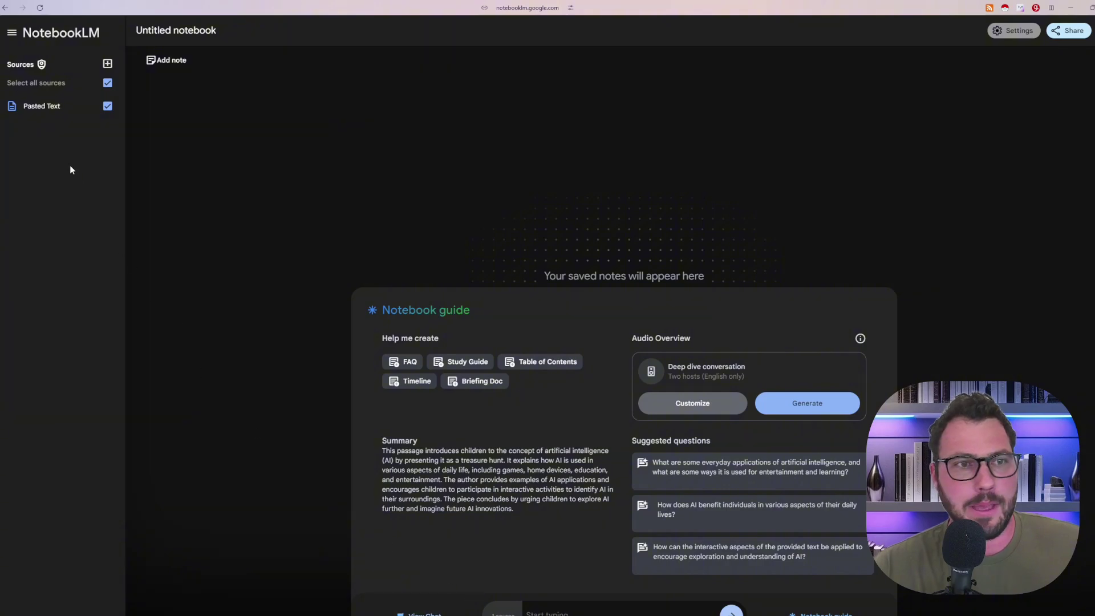
left_click(809, 402)
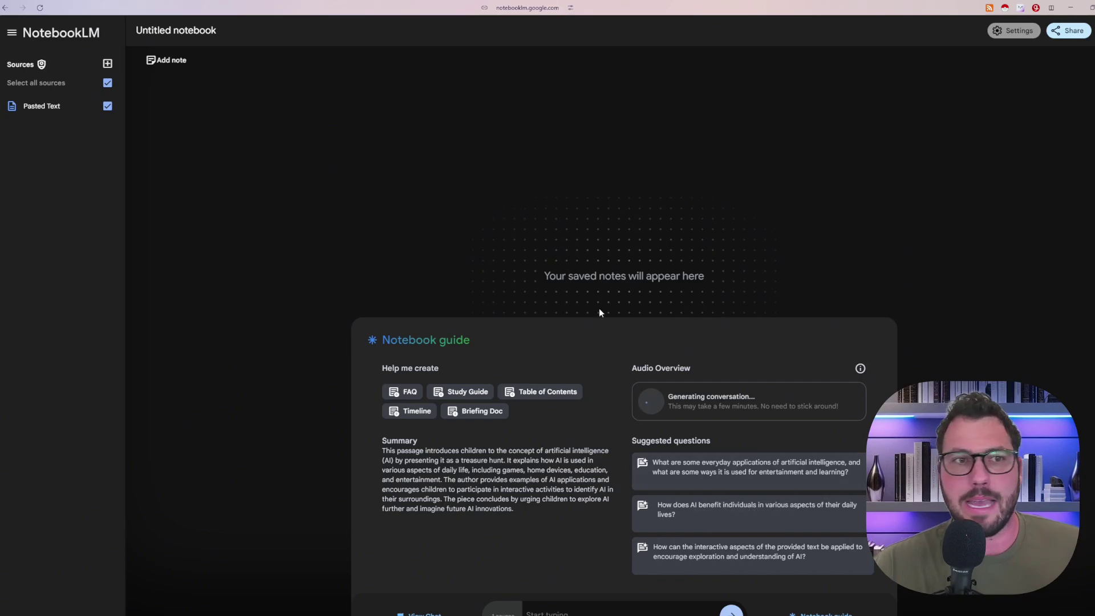
- Open the Link and Zelda notebook and load the conversation in its Audio Overview, checking the audio's length
left_click(6, 7)
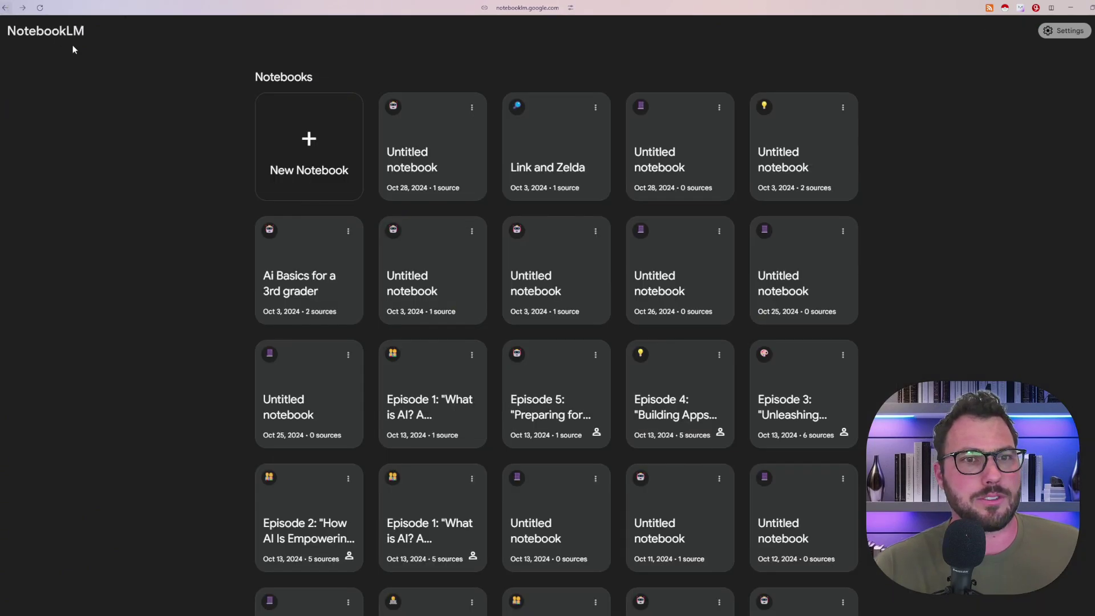
left_click(543, 161)
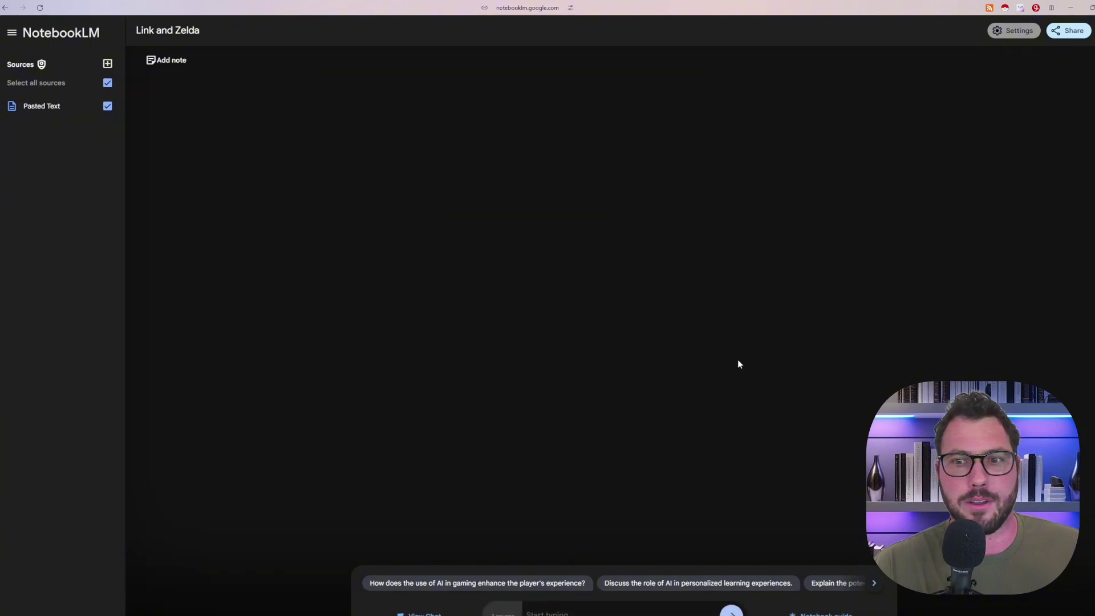
left_click(823, 610)
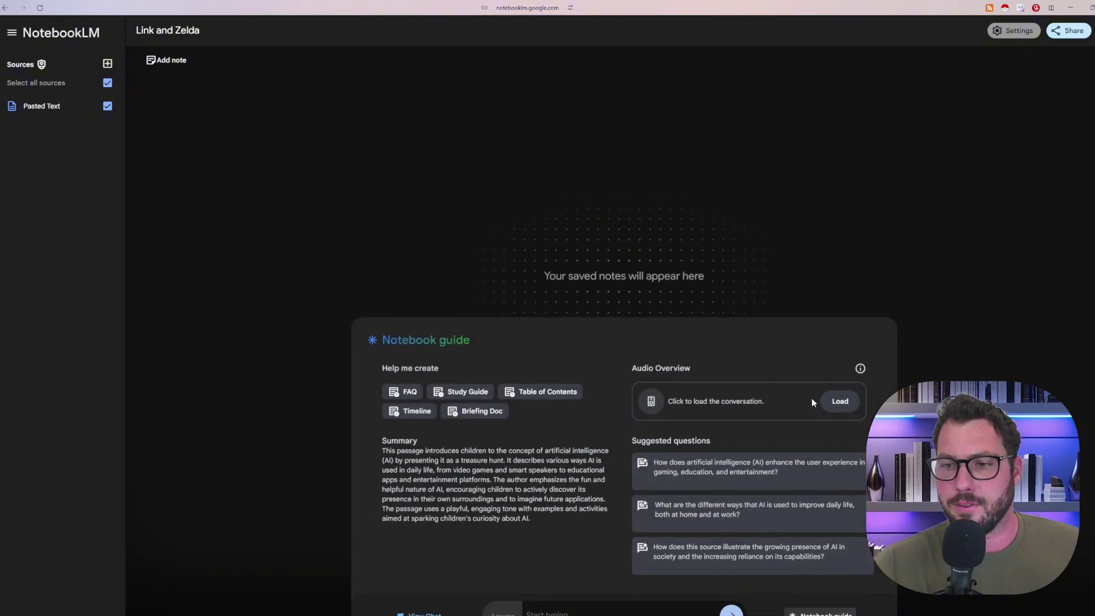
left_click(844, 401)
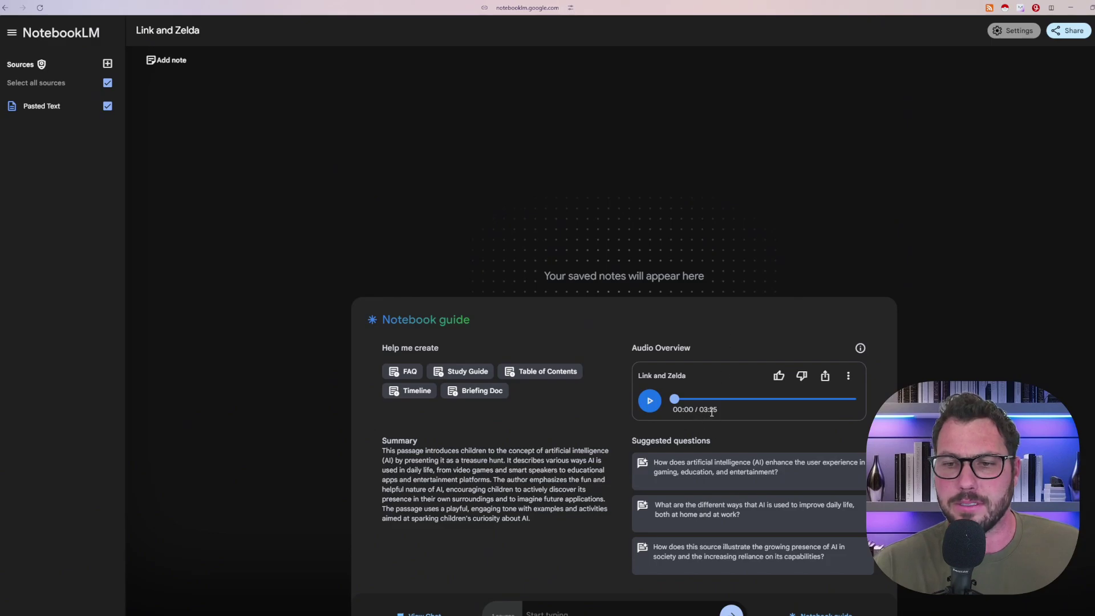
left_click_drag(710, 412, 718, 417)
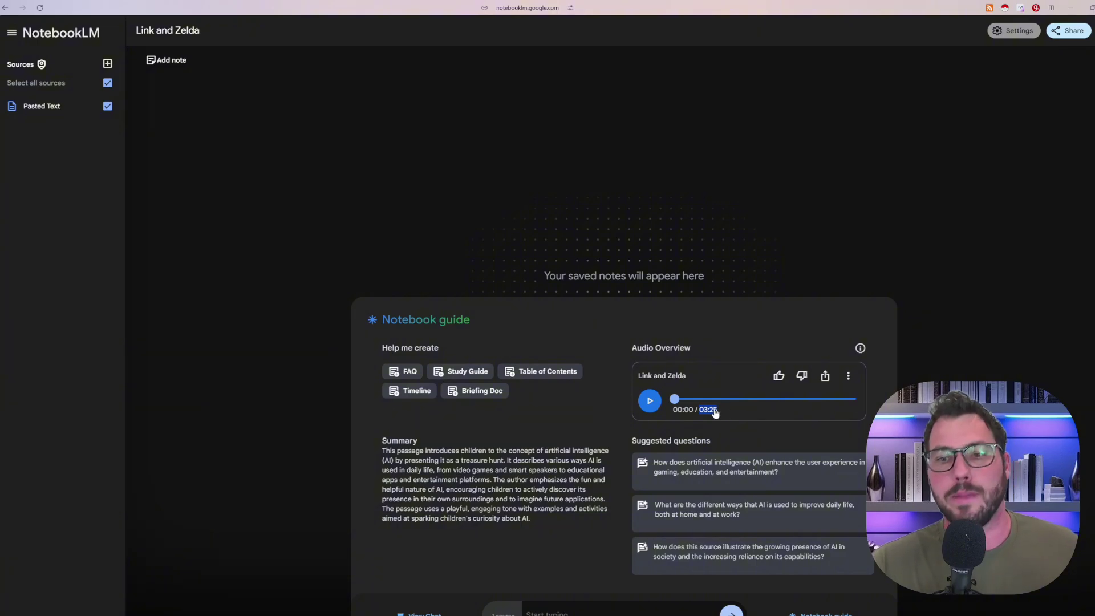
- Download the Link and Zelda audio overview and play its opening as a preview
left_click(848, 376)
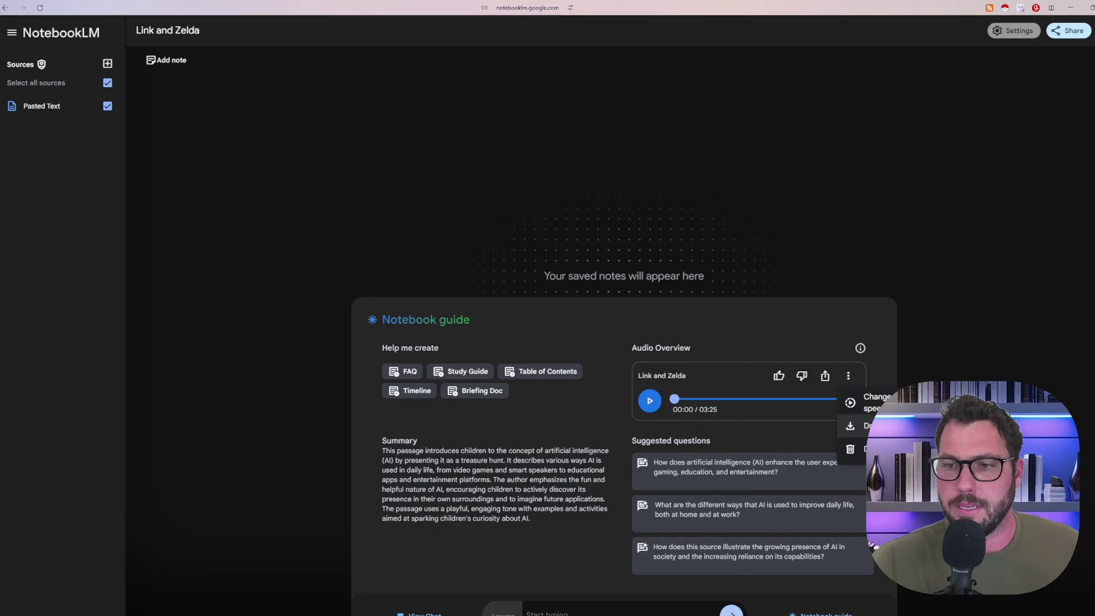
left_click(849, 426)
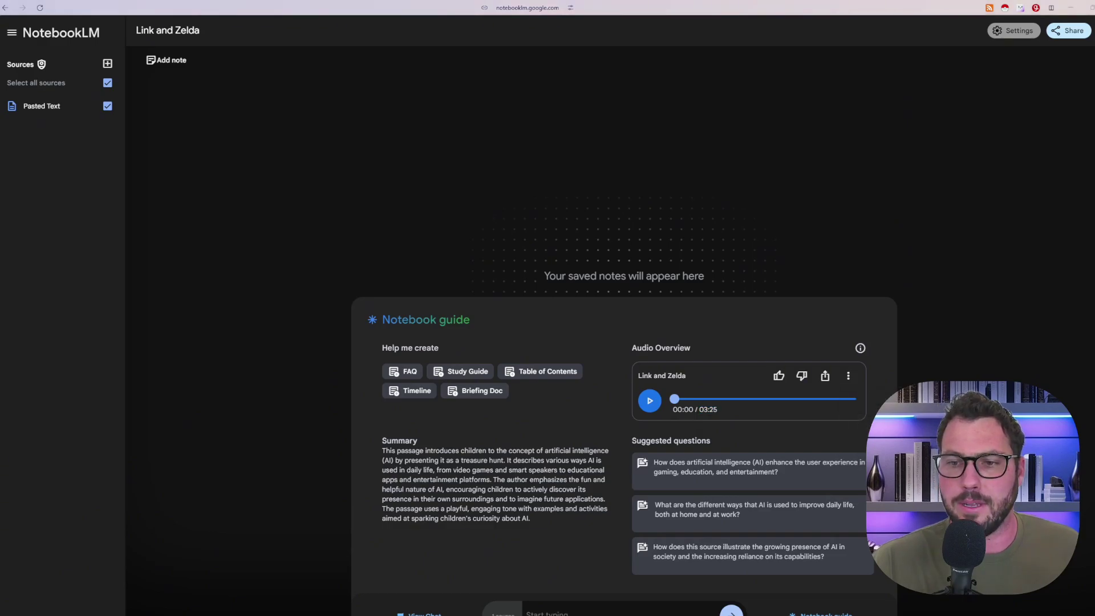
left_click(650, 401)
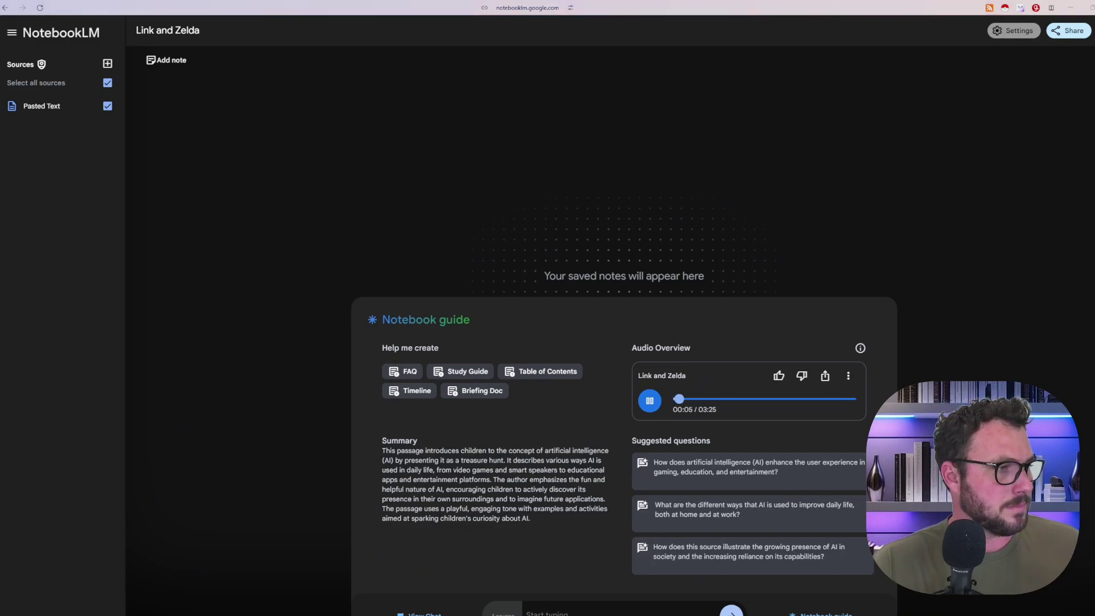
left_click(650, 402)
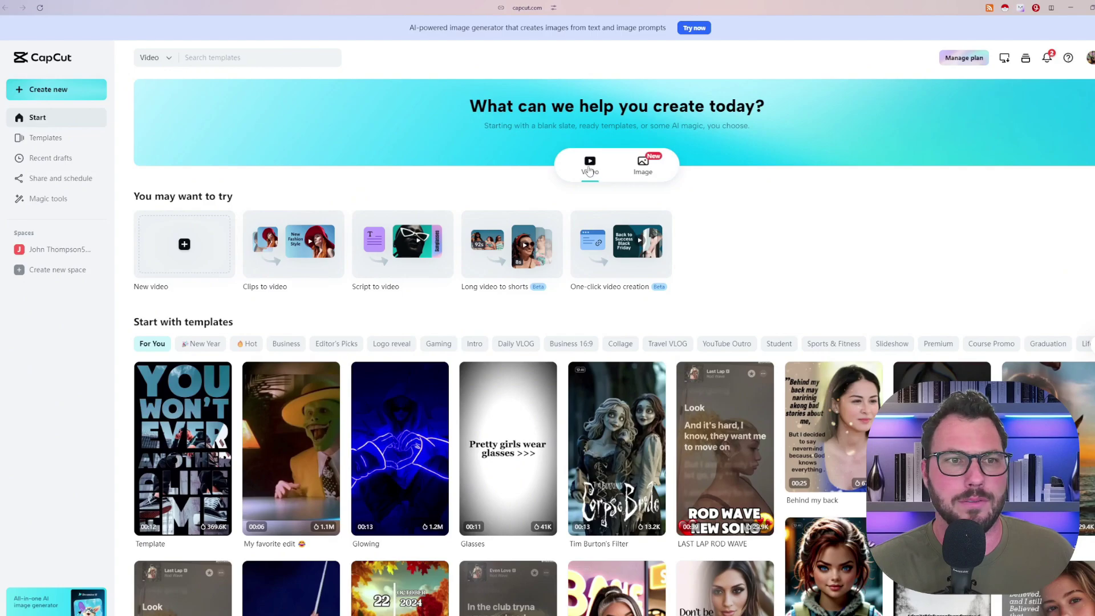
- Switch to CapCut, create a new 16:9 video project and upload the Link and Zelda audio file from Downloads
mouse_move(81, 95)
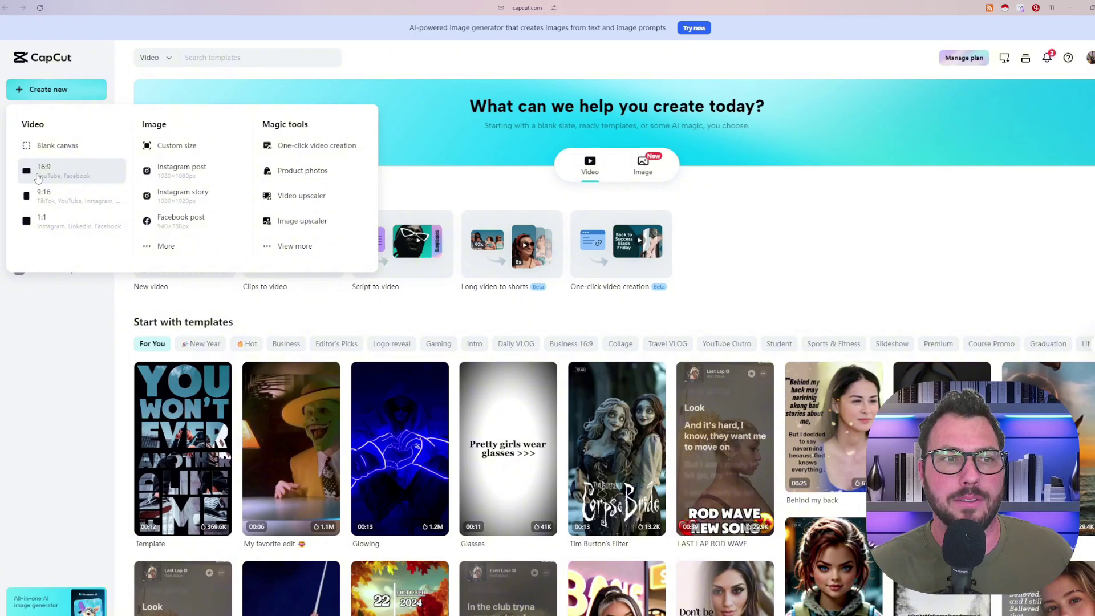
left_click(98, 173)
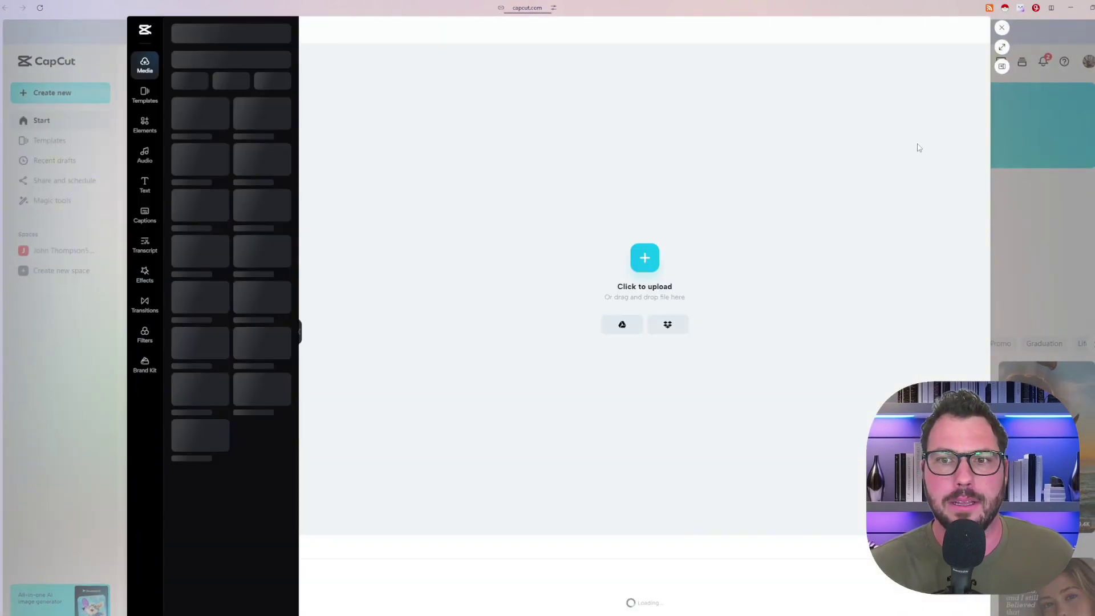
left_click(641, 262)
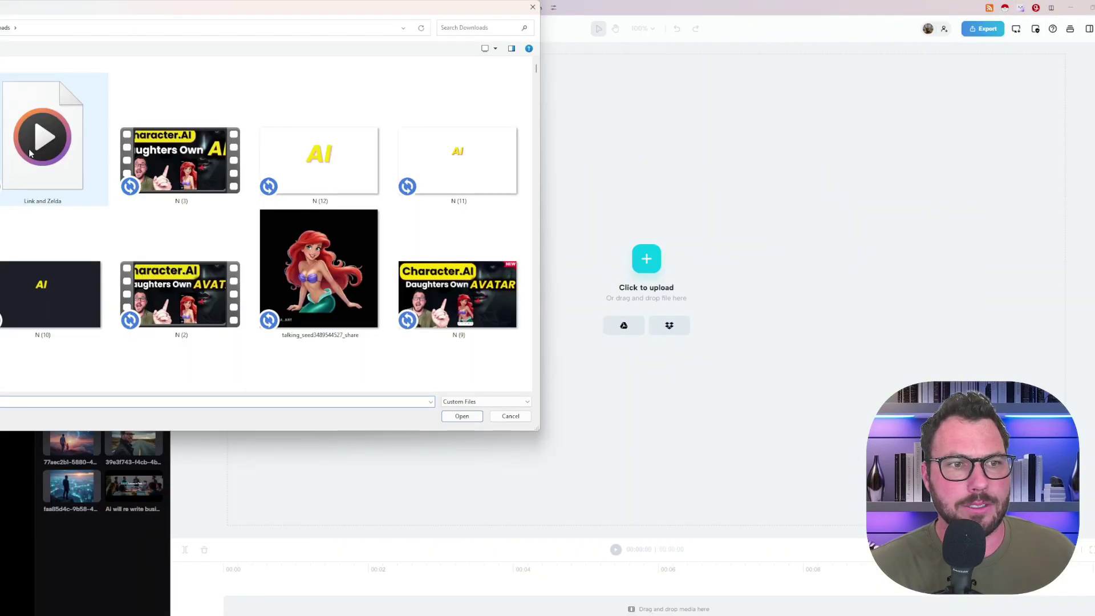
double_click(30, 153)
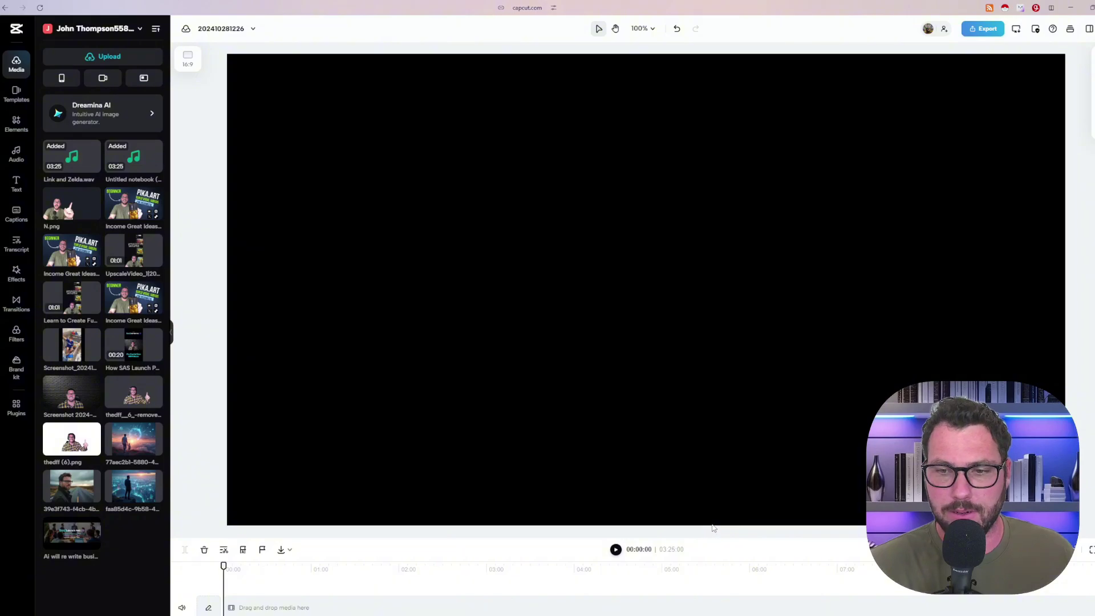
- Enlarge the timeline area and play the first few seconds of the Link and Zelda audio clip
left_click_drag(710, 537, 690, 383)
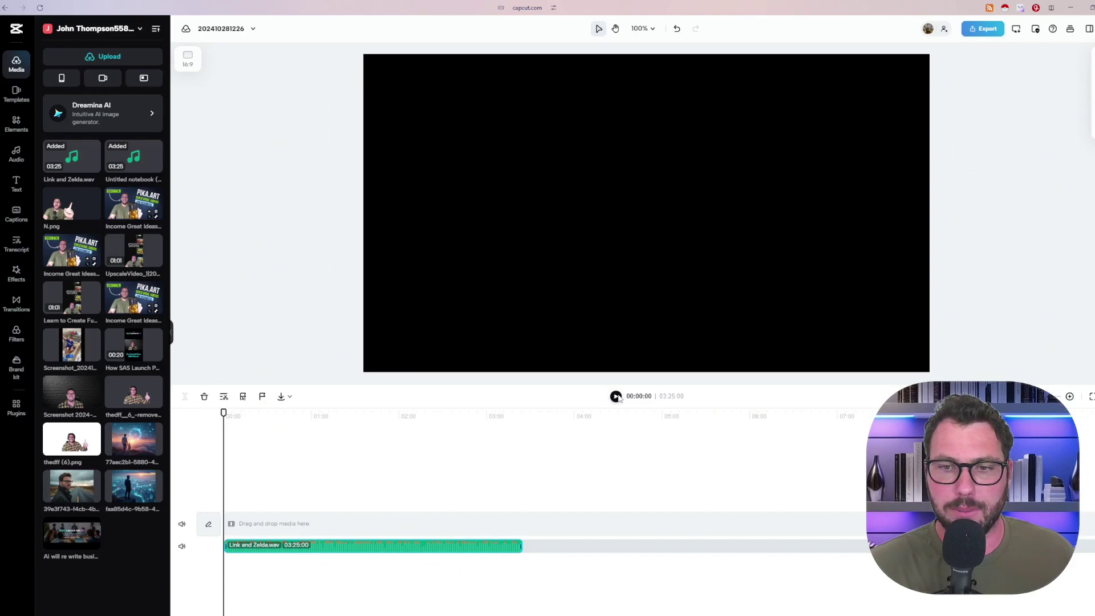
left_click(616, 397)
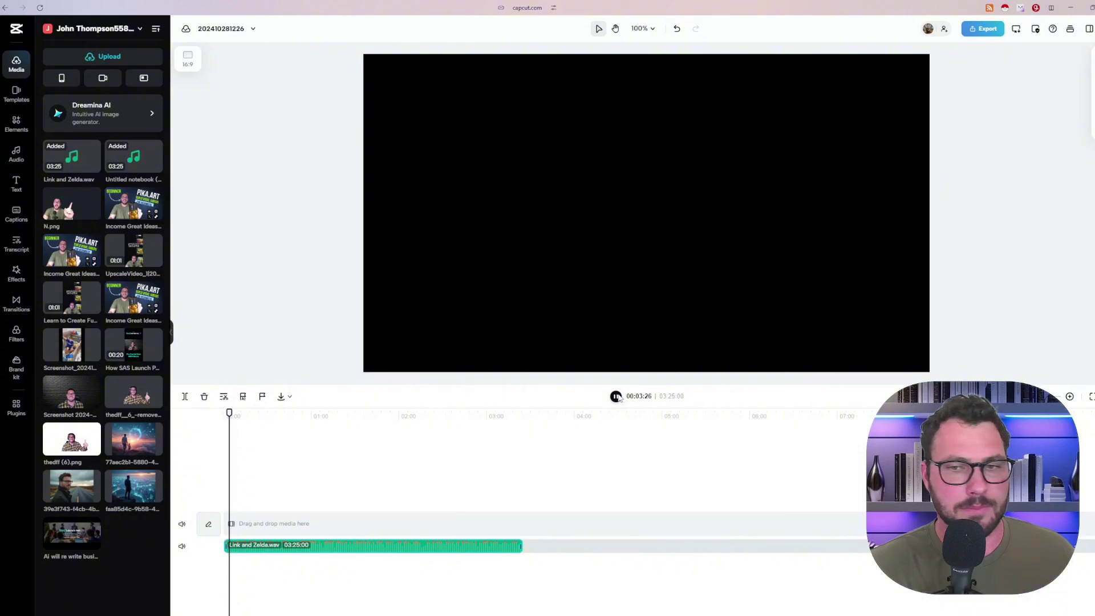
left_click(616, 396)
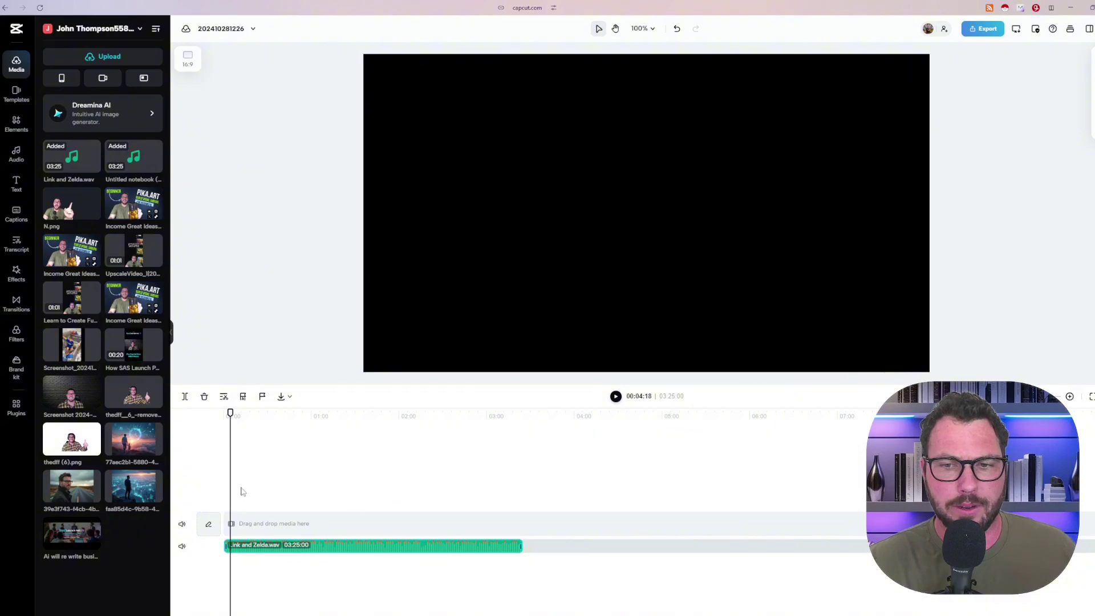
- Try splitting the Link and Zelda audio clip at 01:35:06 with the media library collapsed, and undo the split
left_click_drag(232, 416, 232, 417)
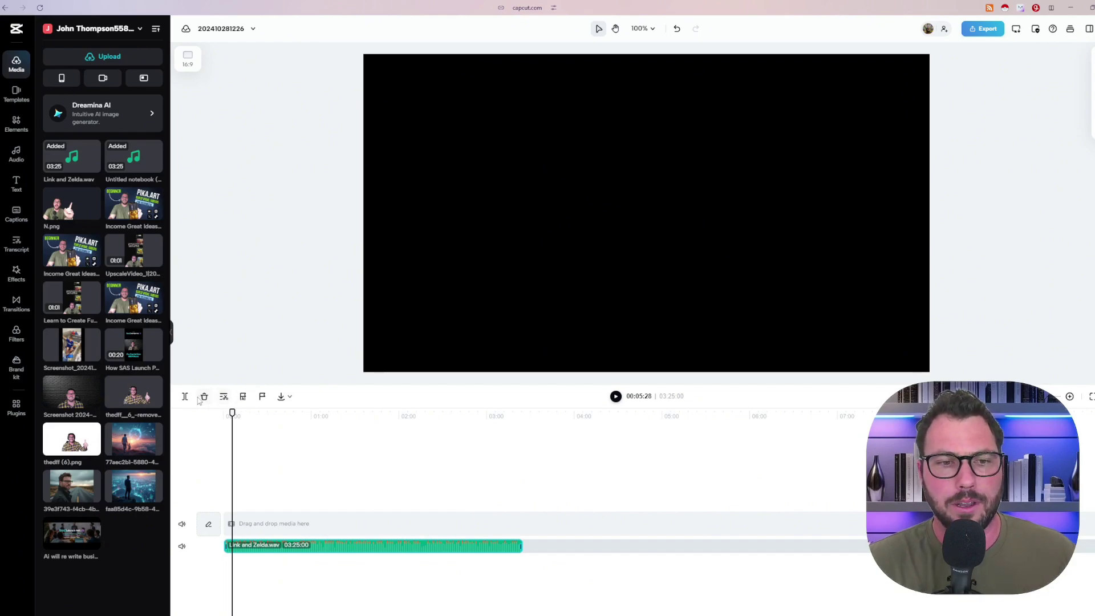
left_click(362, 505)
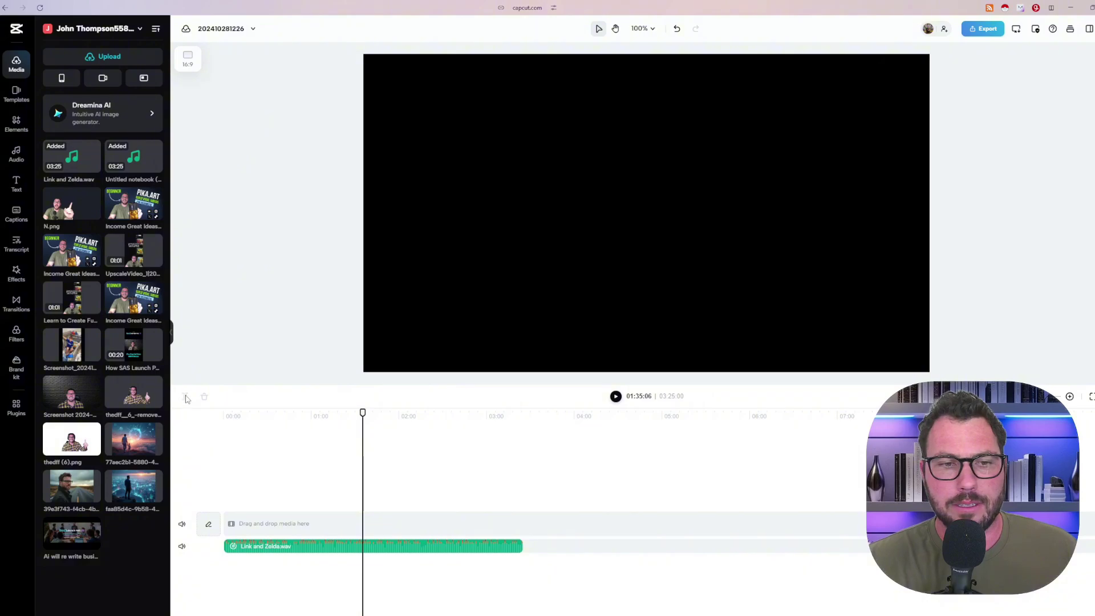
left_click(169, 329)
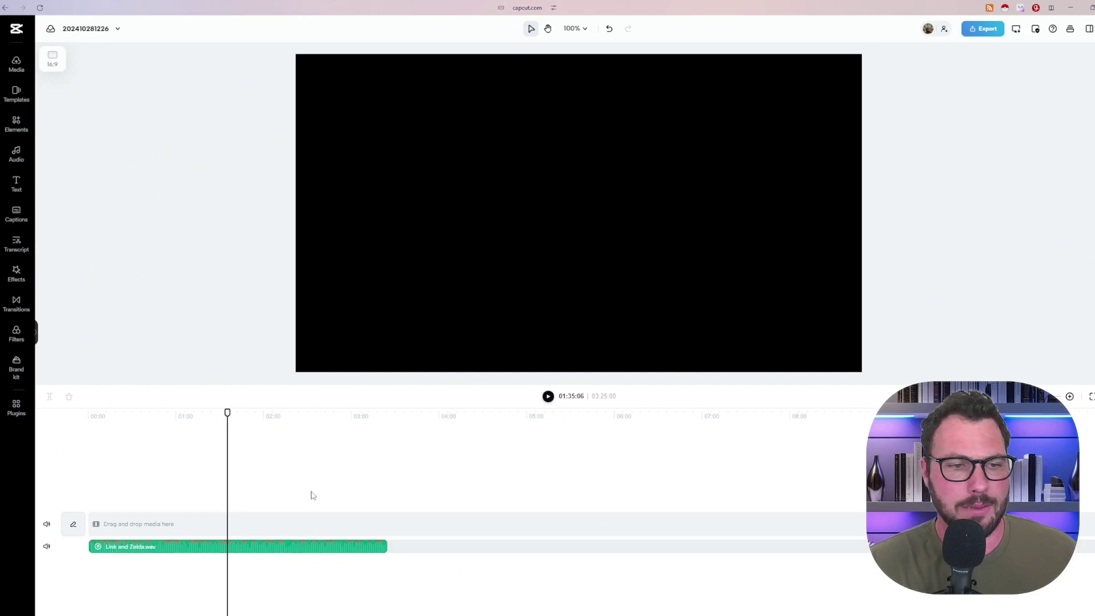
left_click(304, 544)
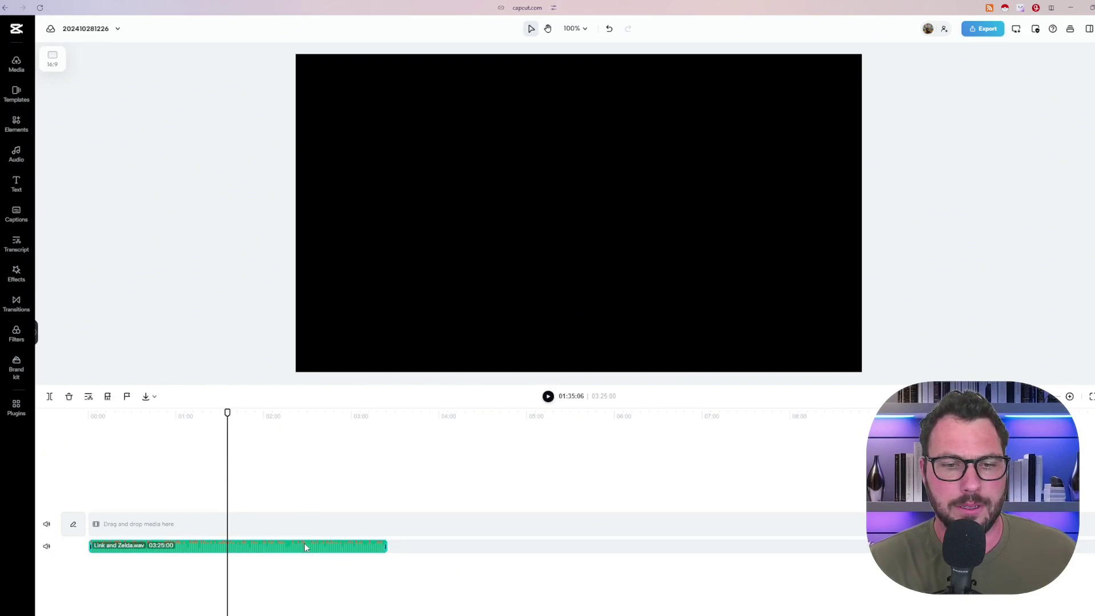
left_click(49, 396)
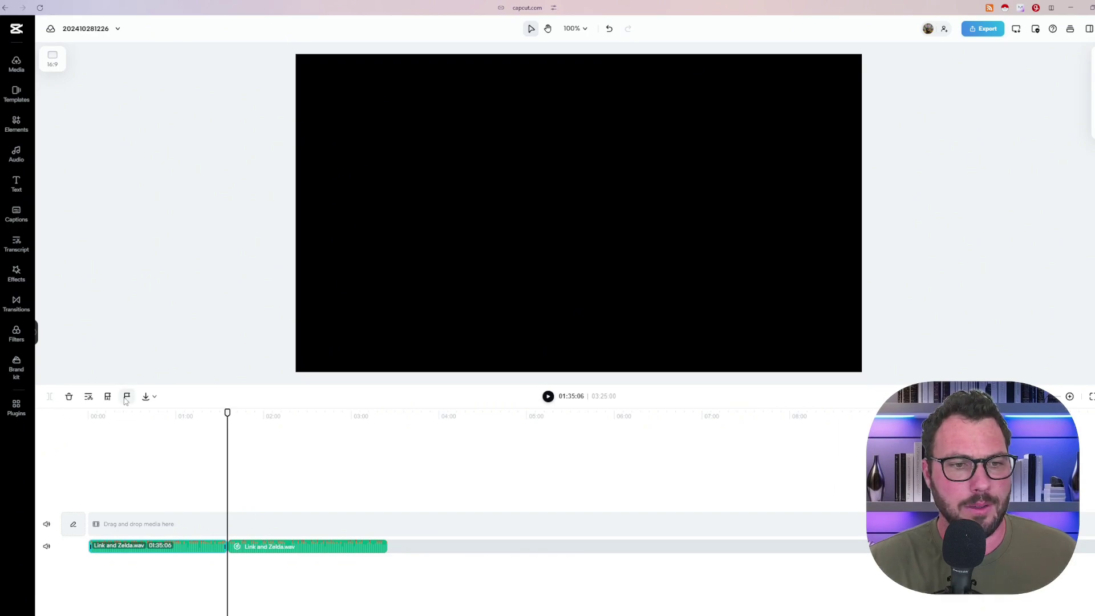
left_click(609, 29)
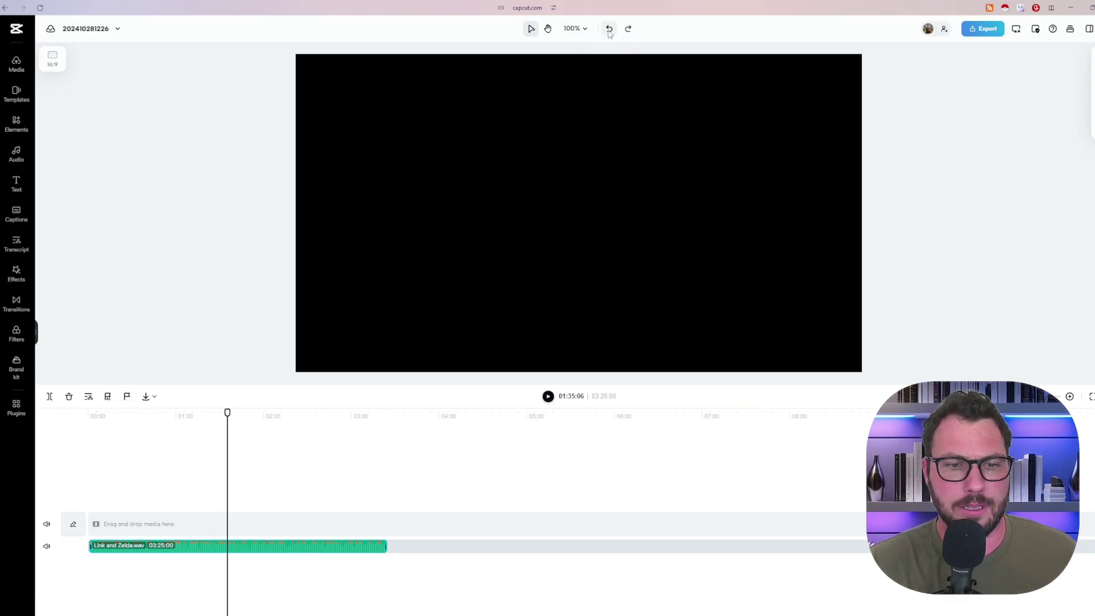
- Play the Link and Zelda audio clip from its start and split it at 00:05:13, where the first speaker ends
left_click(100, 467)
left_click_drag(99, 465, 89, 464)
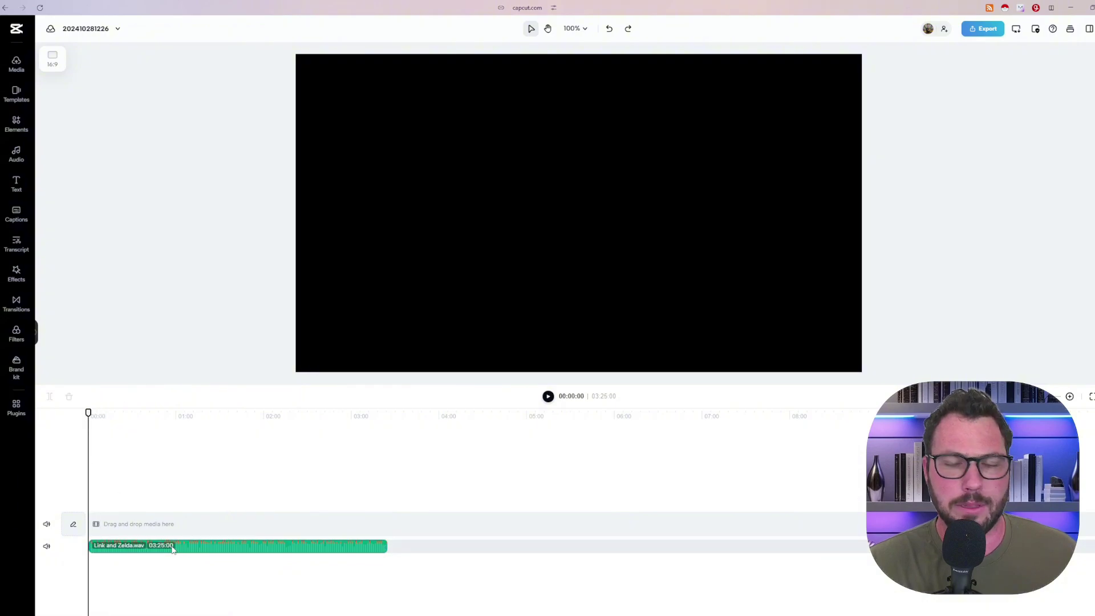
left_click(218, 550)
left_click(548, 396)
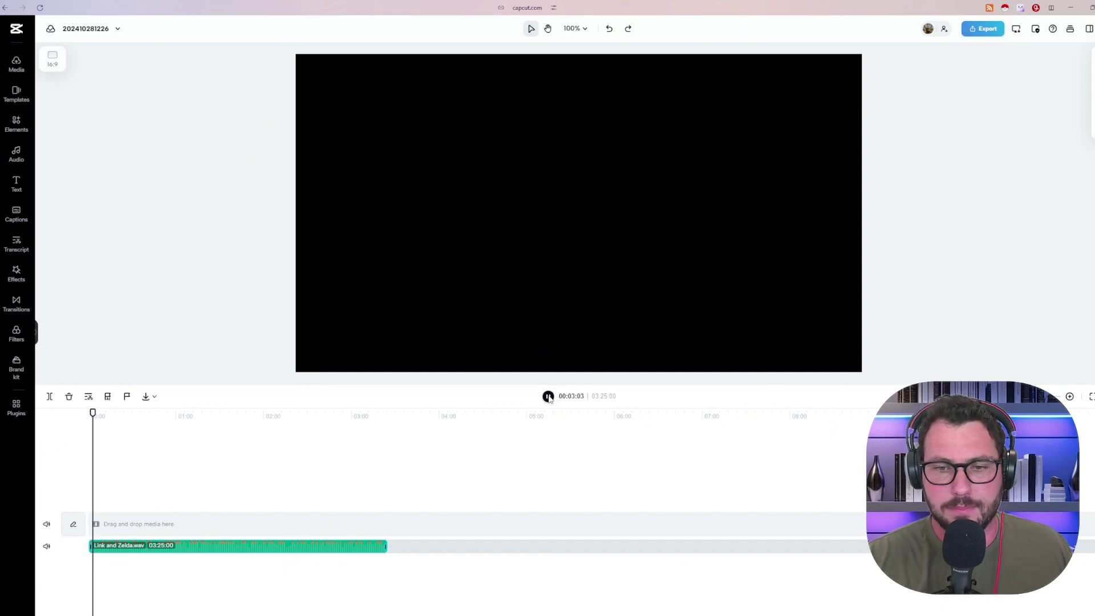
left_click(549, 398)
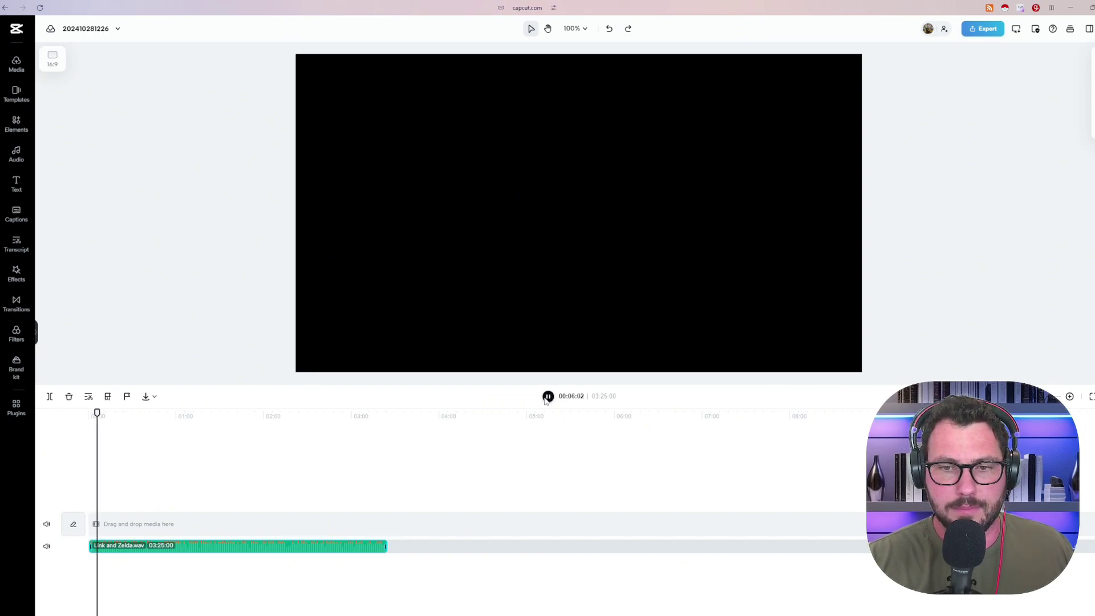
left_click(95, 415)
left_click(1069, 396)
left_click(1070, 396)
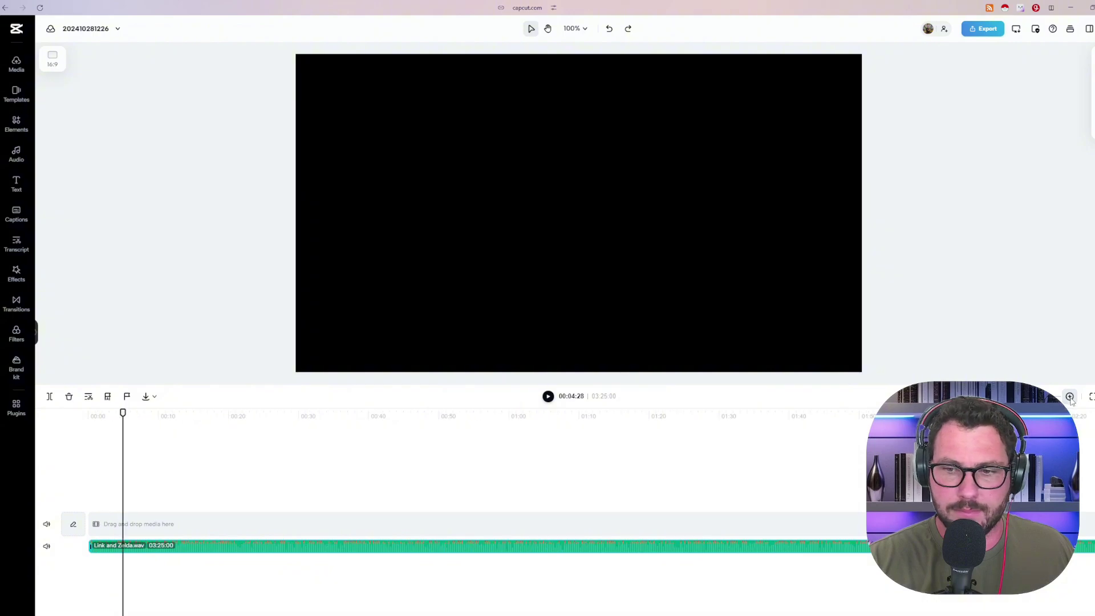
left_click(548, 396)
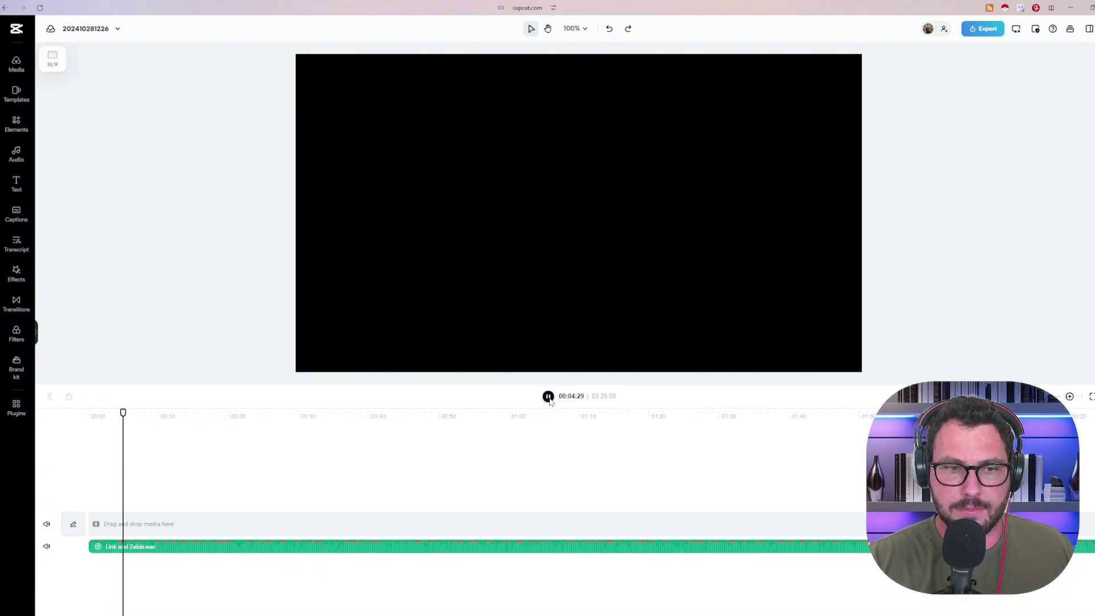
left_click(548, 398)
left_click(218, 547)
left_click(48, 399)
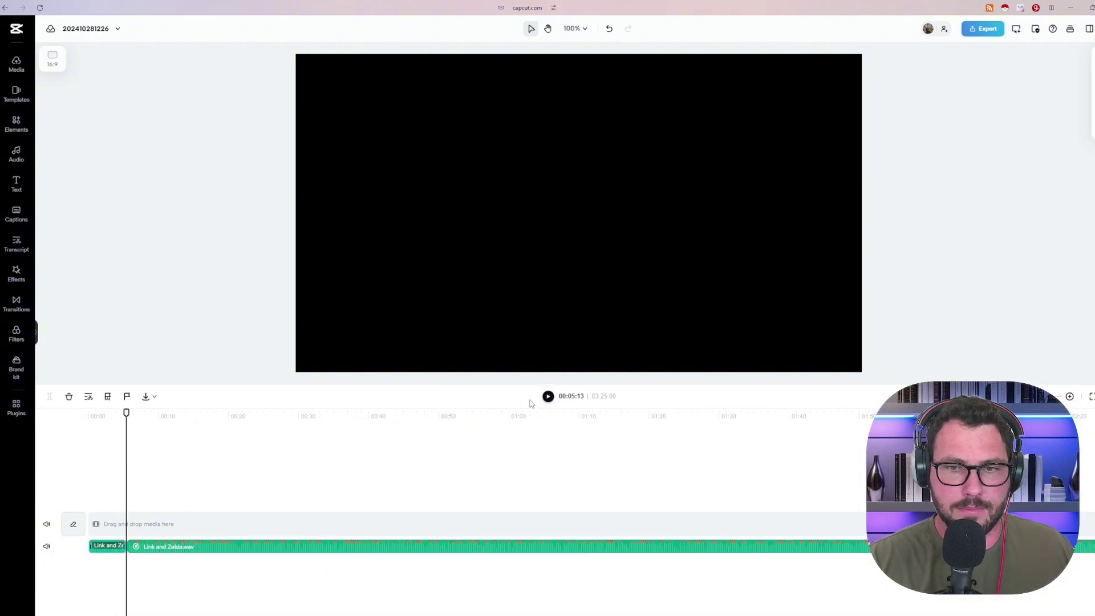
- Continue playback and split the remaining Link and Zelda audio at each speaker change up to about 00:48
left_click(548, 396)
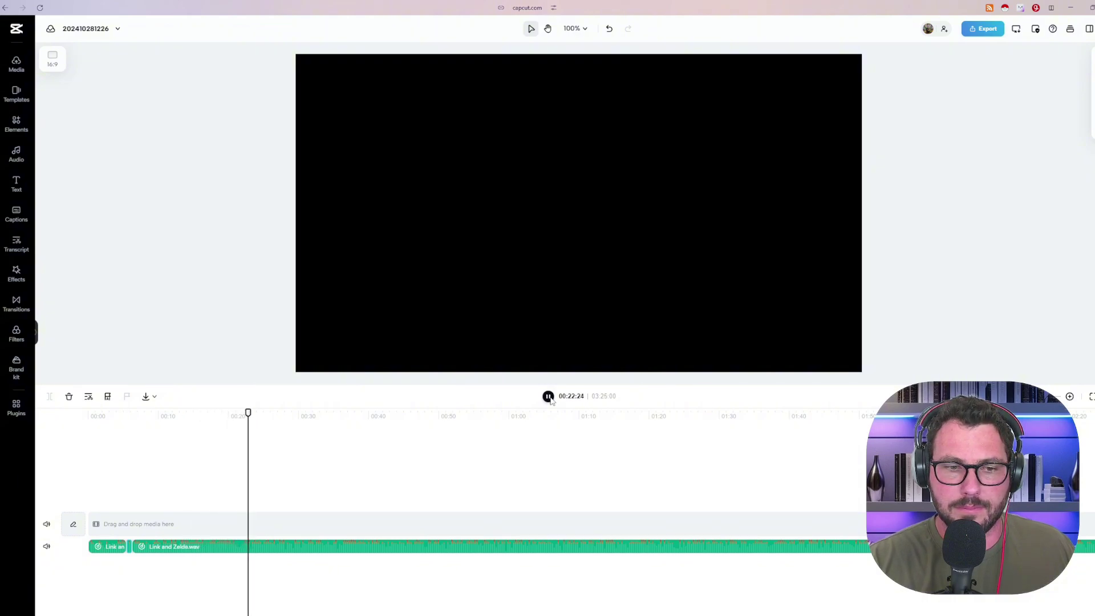
key("ctrl+b")
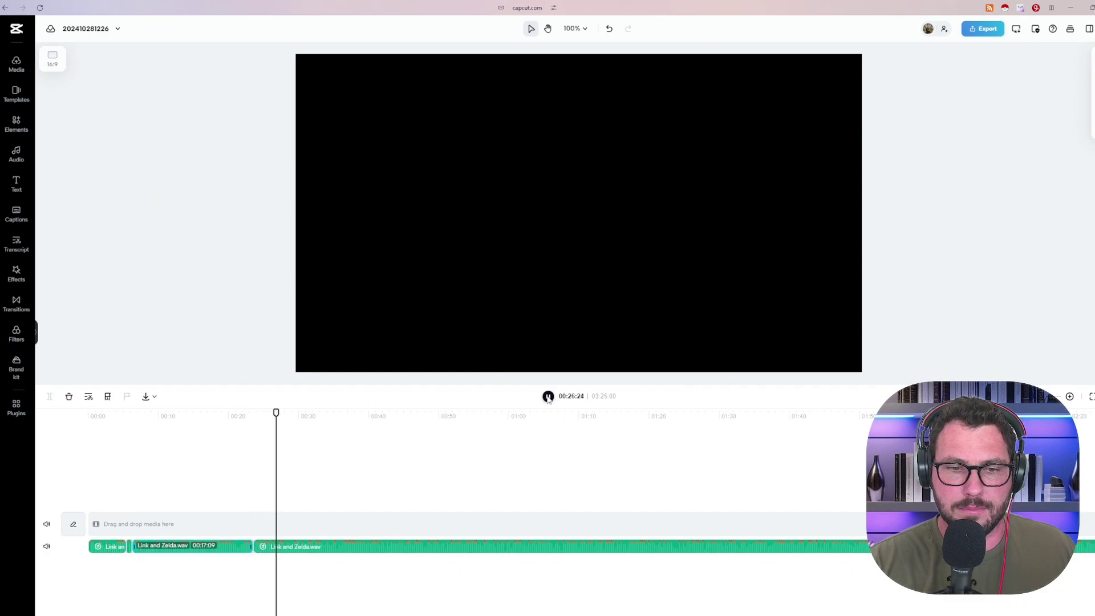
key("ctrl+b")
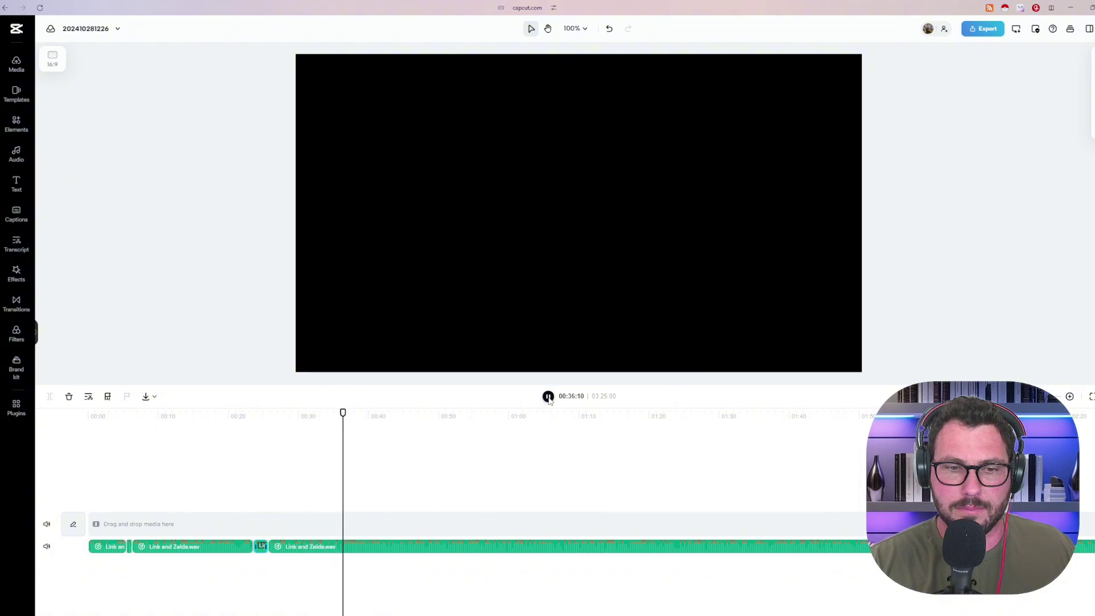
key("ctrl+b")
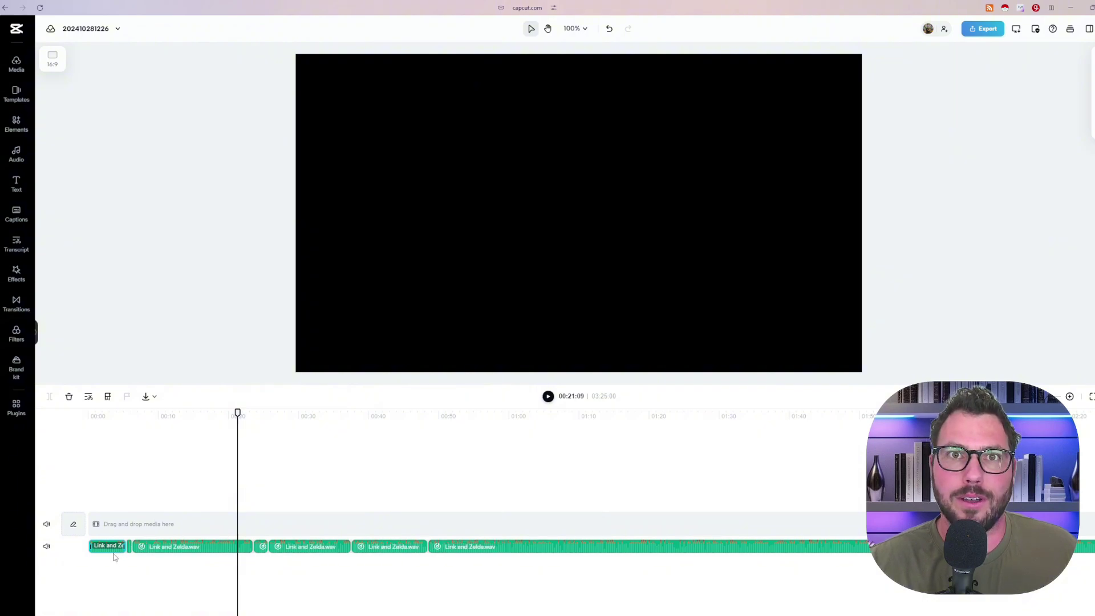
- Move the first speaker's three audio segments onto a new track below, keeping their positions in time
left_click_drag(110, 553, 110, 562)
left_click_drag(171, 538, 171, 555)
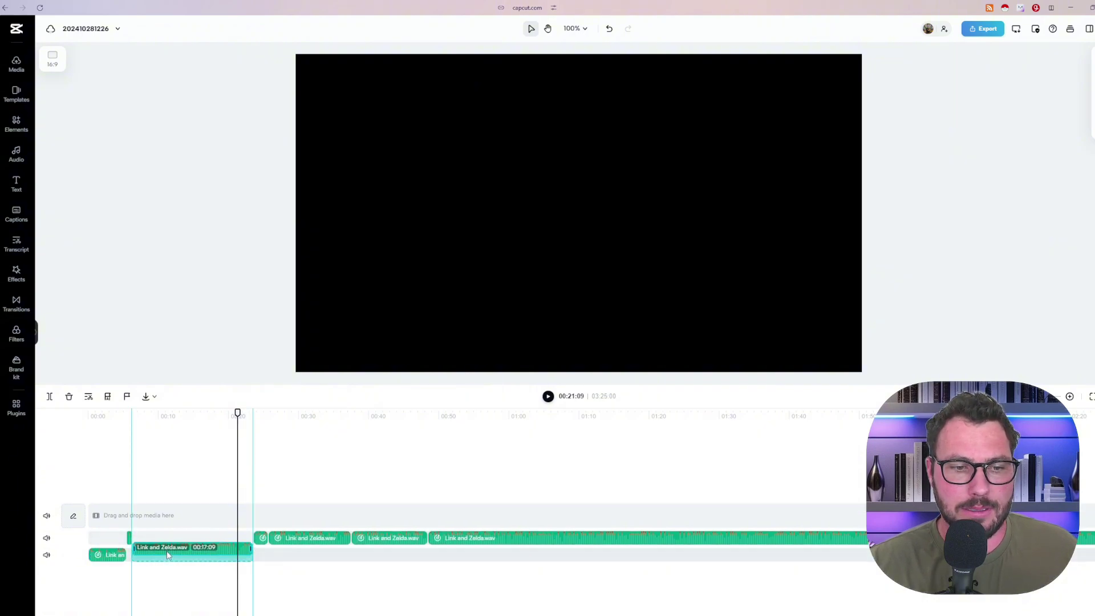
left_click_drag(300, 543, 300, 559)
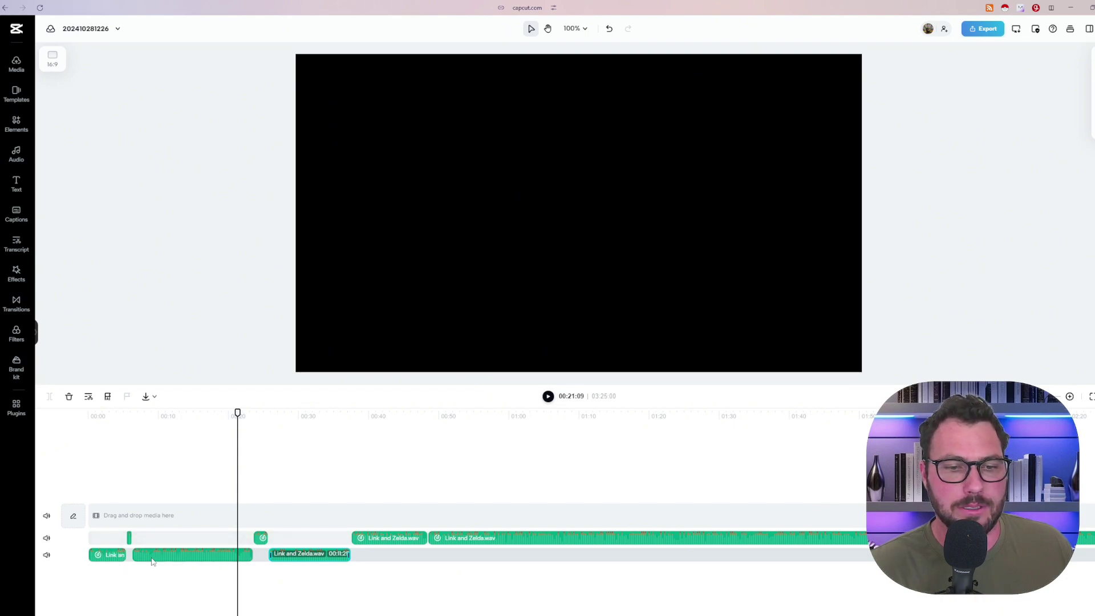
- Mute the upper audio track and export the project as a 720p, 30fps MP4 named Male Voice
left_click(47, 539)
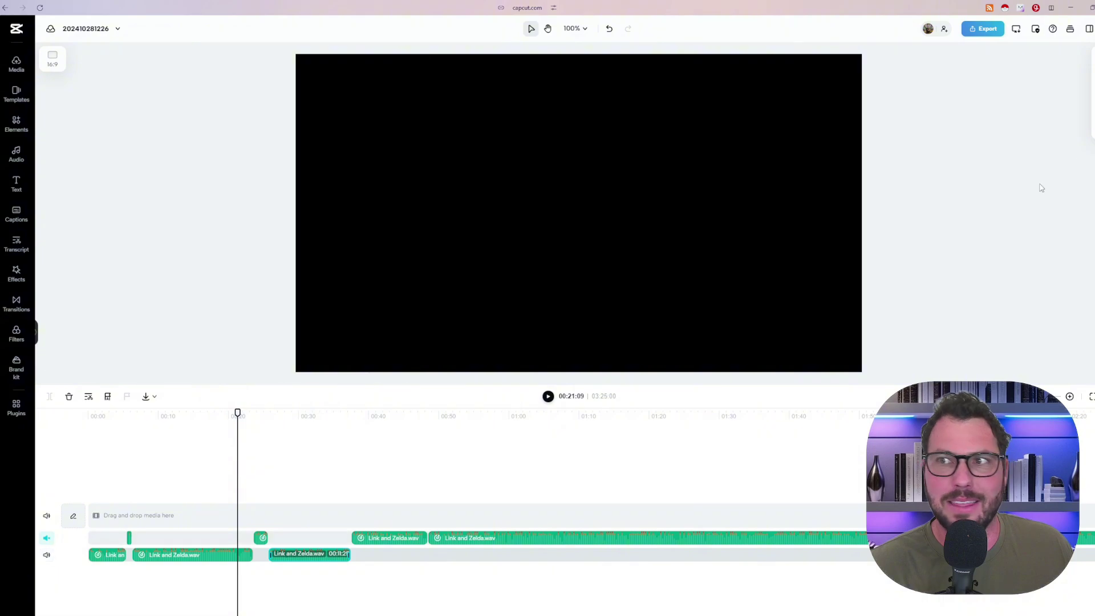
left_click(989, 29)
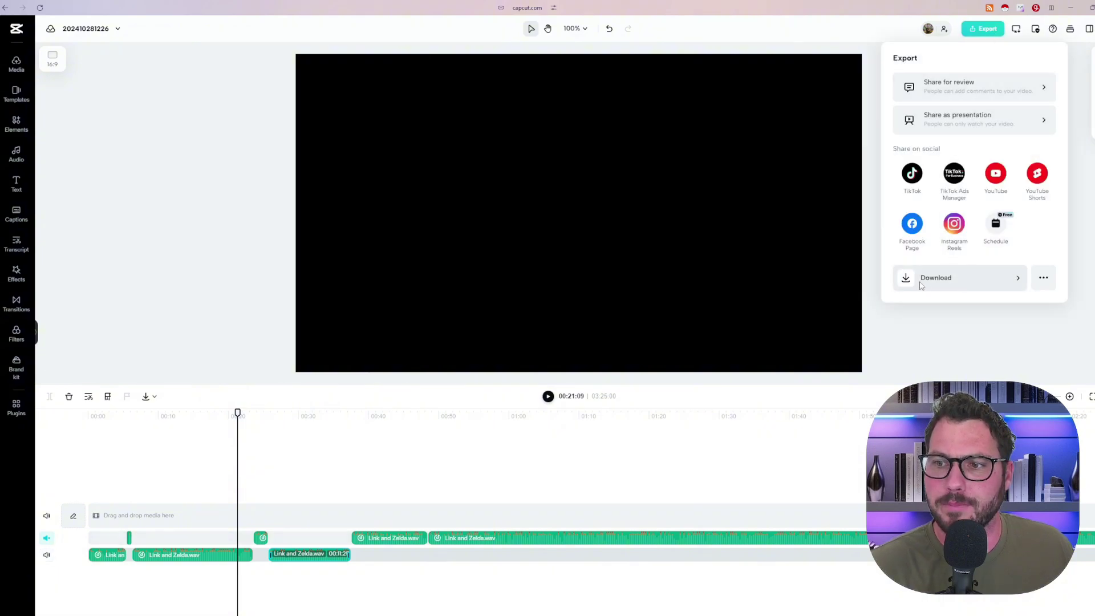
left_click(911, 278)
left_click_drag(967, 140, 897, 140)
type("Male Voice")
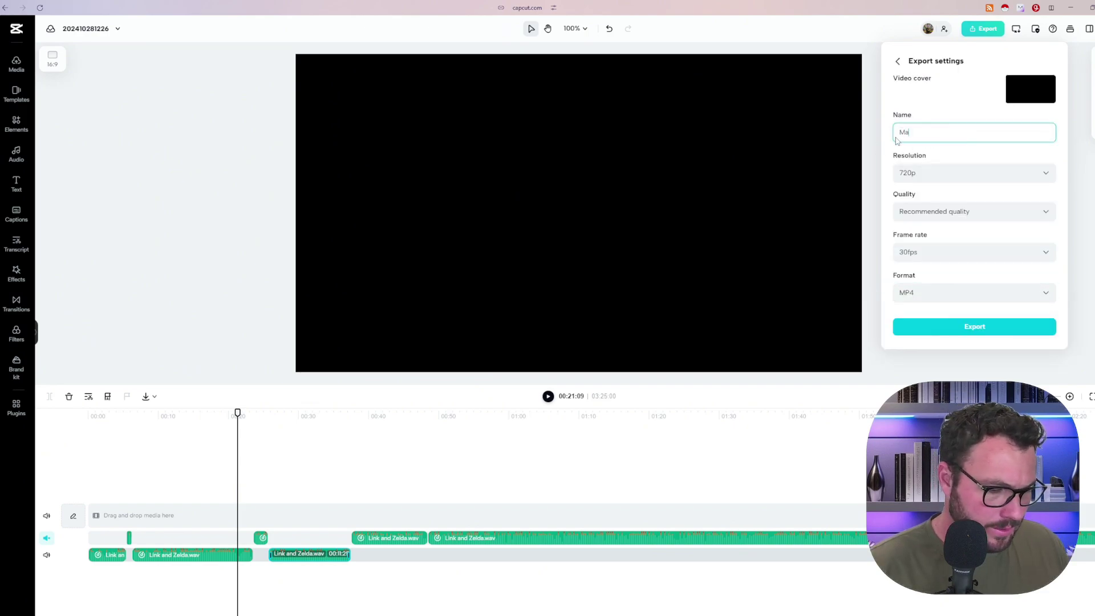
left_click(958, 332)
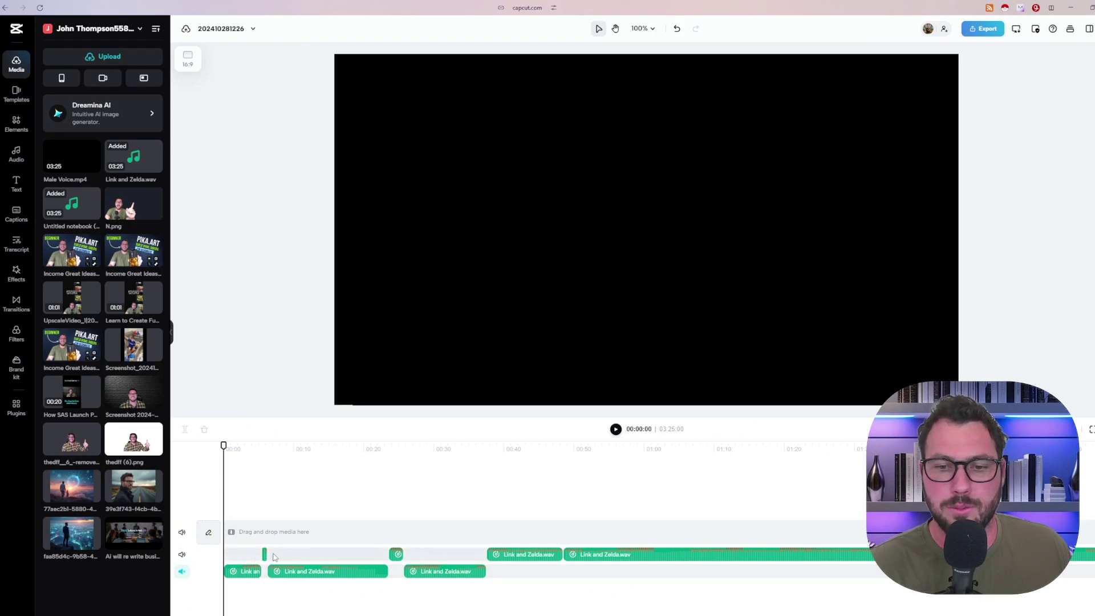
- Open the download export settings for the remaining voice and clear the default file name
left_click(988, 29)
left_click(918, 287)
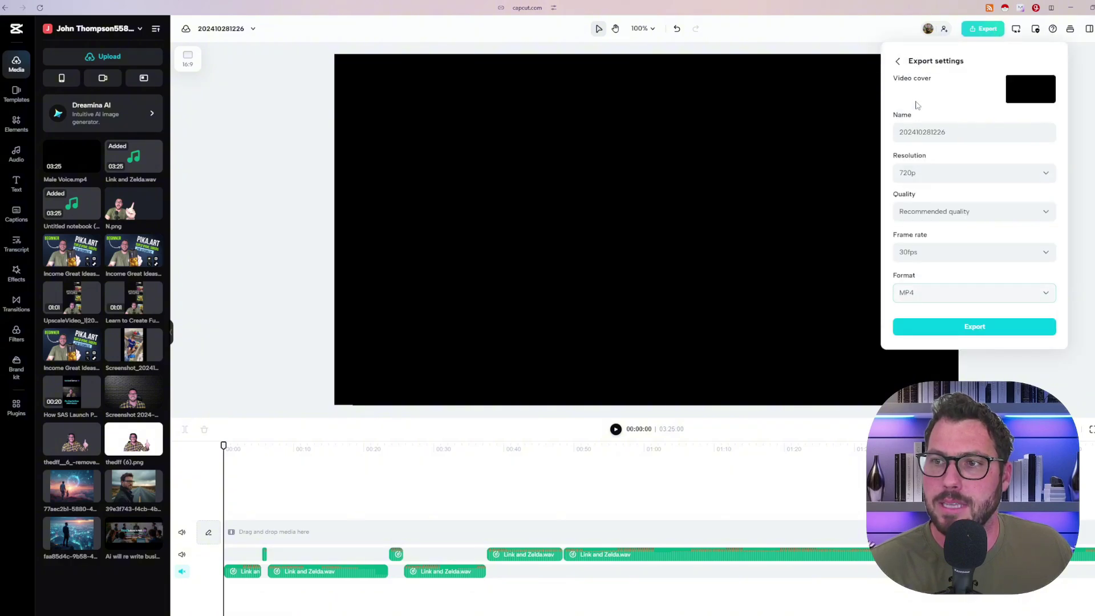
left_click_drag(960, 134, 867, 144)
key("BackSpace")
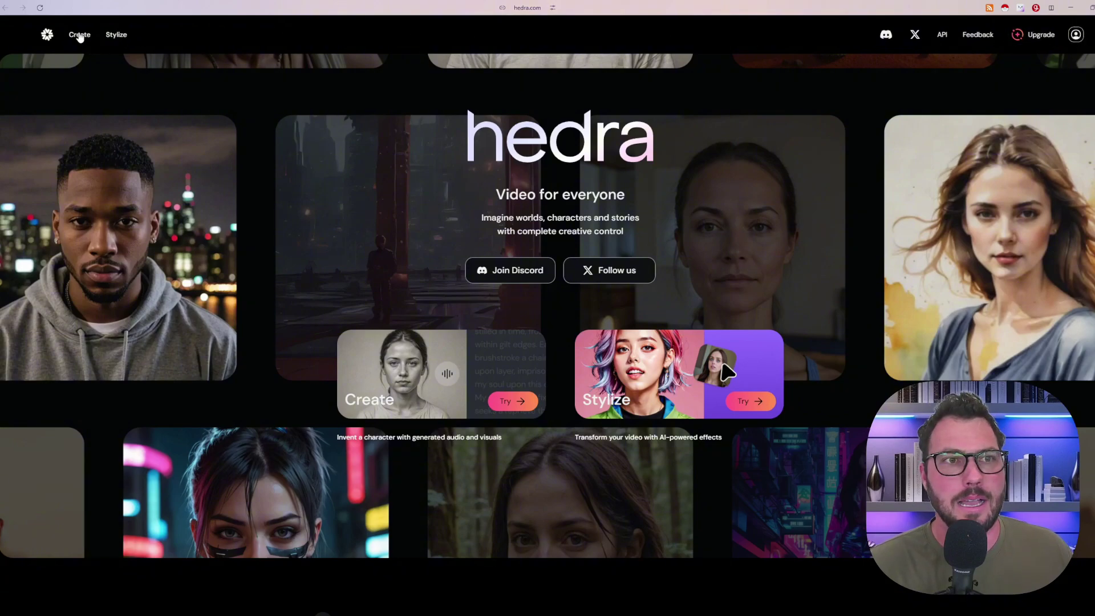
- Switch to Hedra, open its Create page, and expand and examine the library of existing characters
left_click(79, 36)
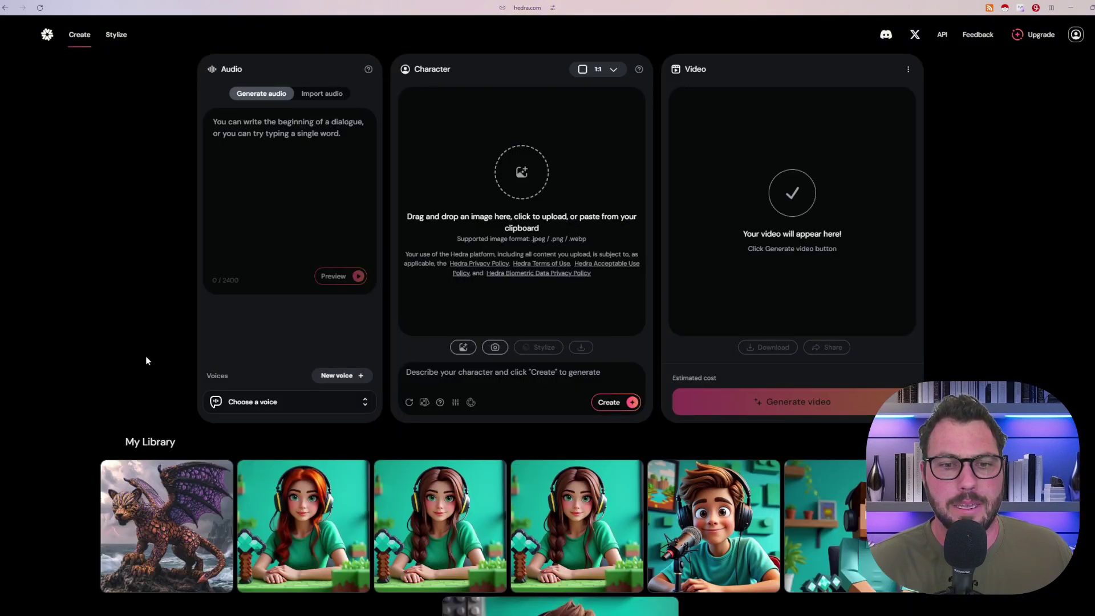
scroll(146, 360, "down", 4)
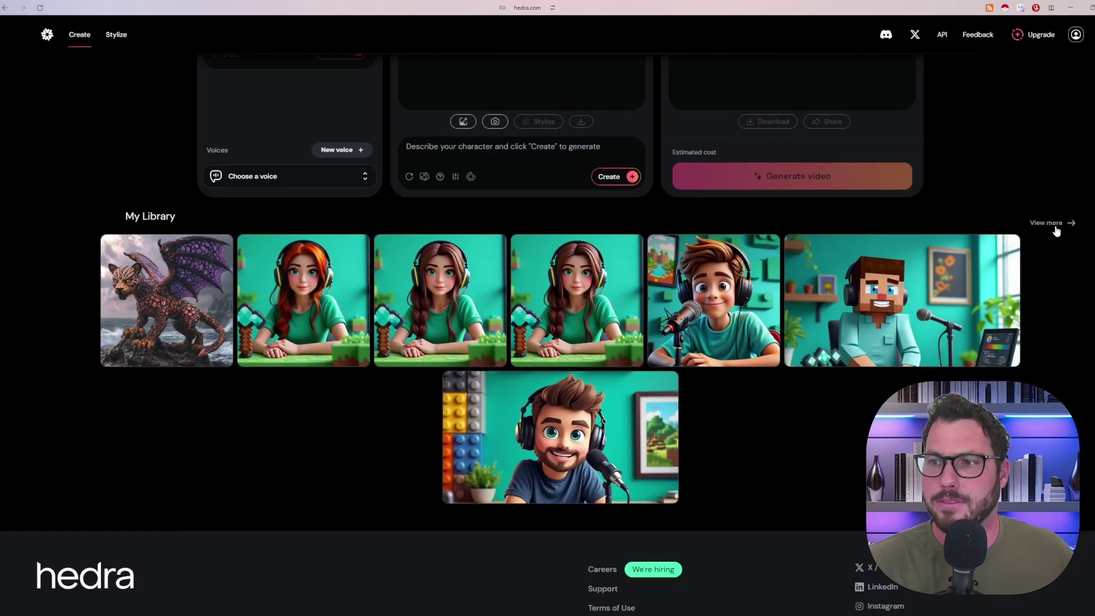
left_click(1052, 224)
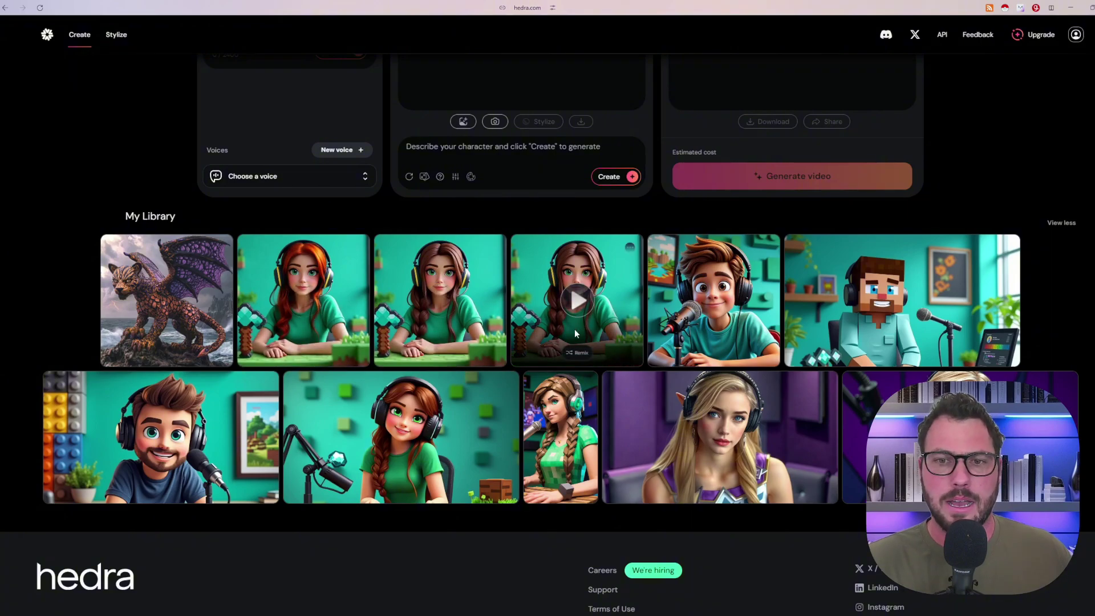
scroll(250, 365, "up", 4)
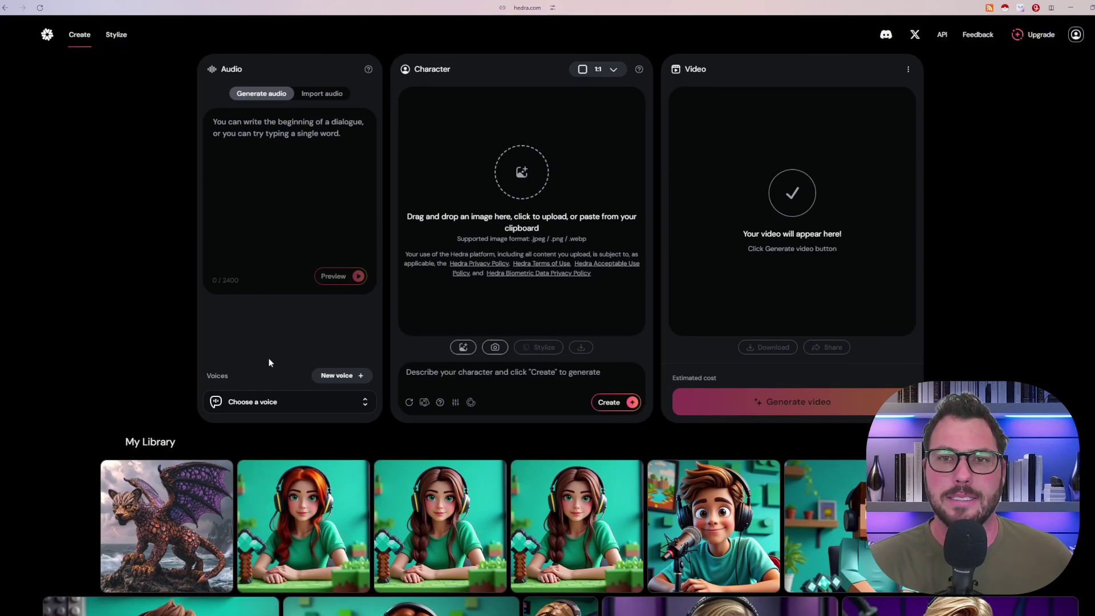
scroll(270, 373, "down", 2)
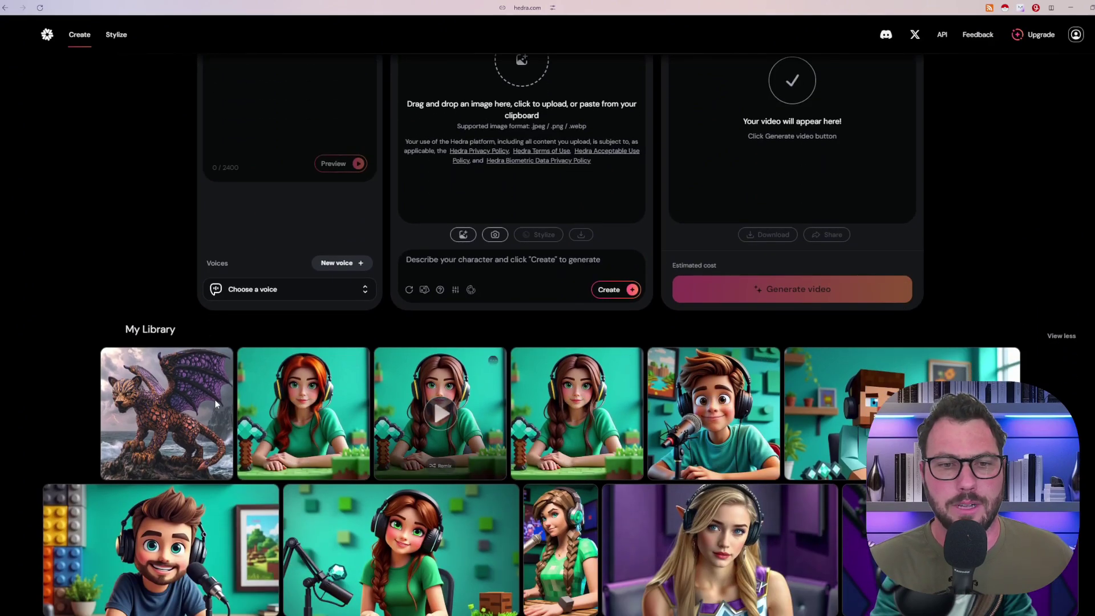
scroll(215, 404, "down", 2)
scroll(621, 392, "up", 2)
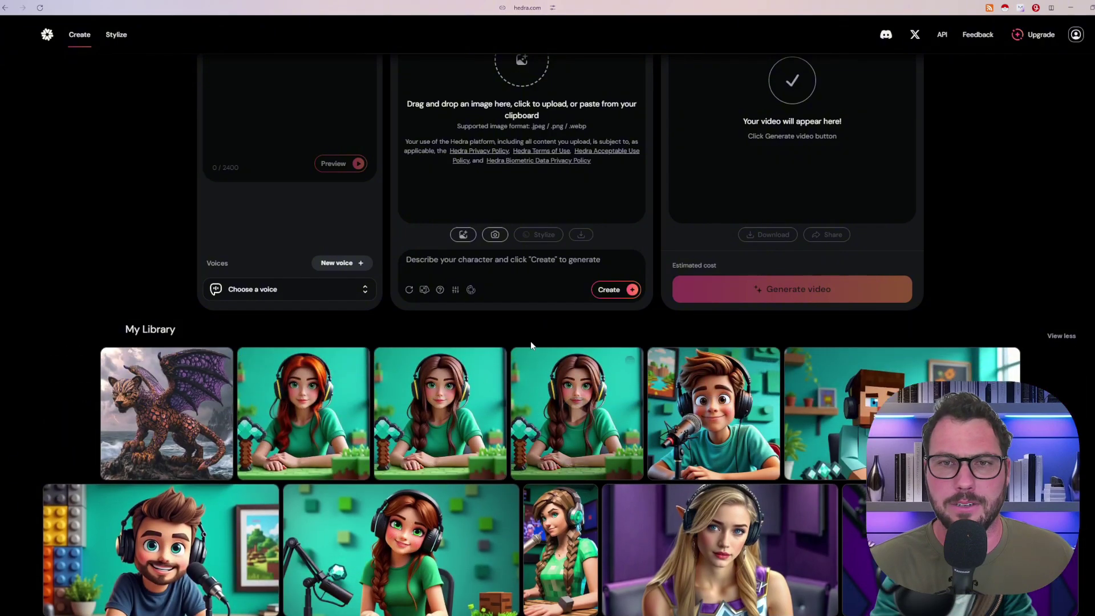
scroll(531, 346, "up", 2)
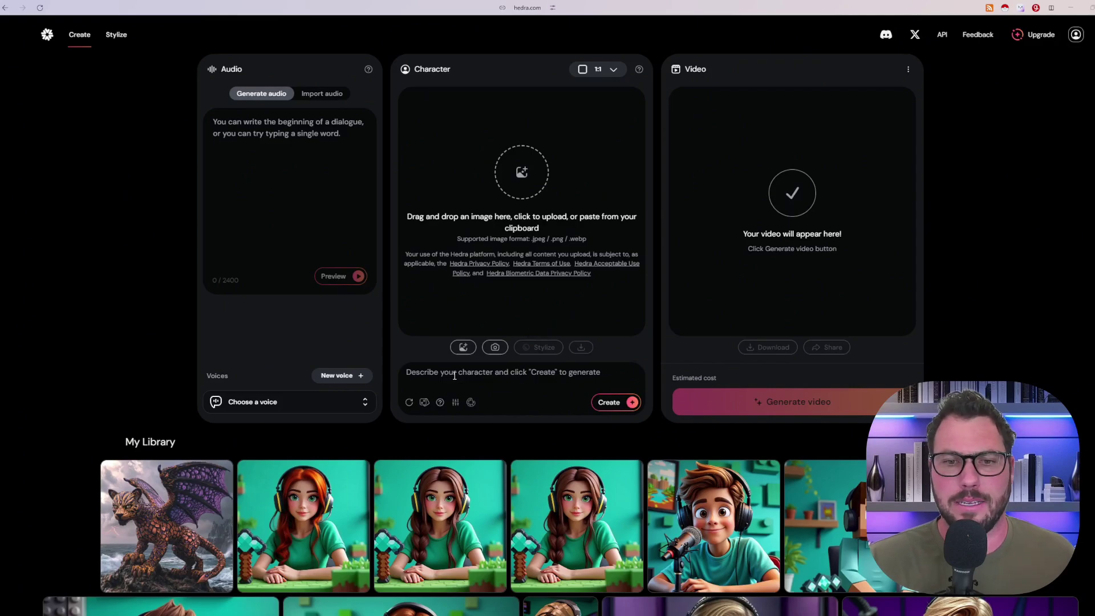
scroll(513, 348, "down", 4)
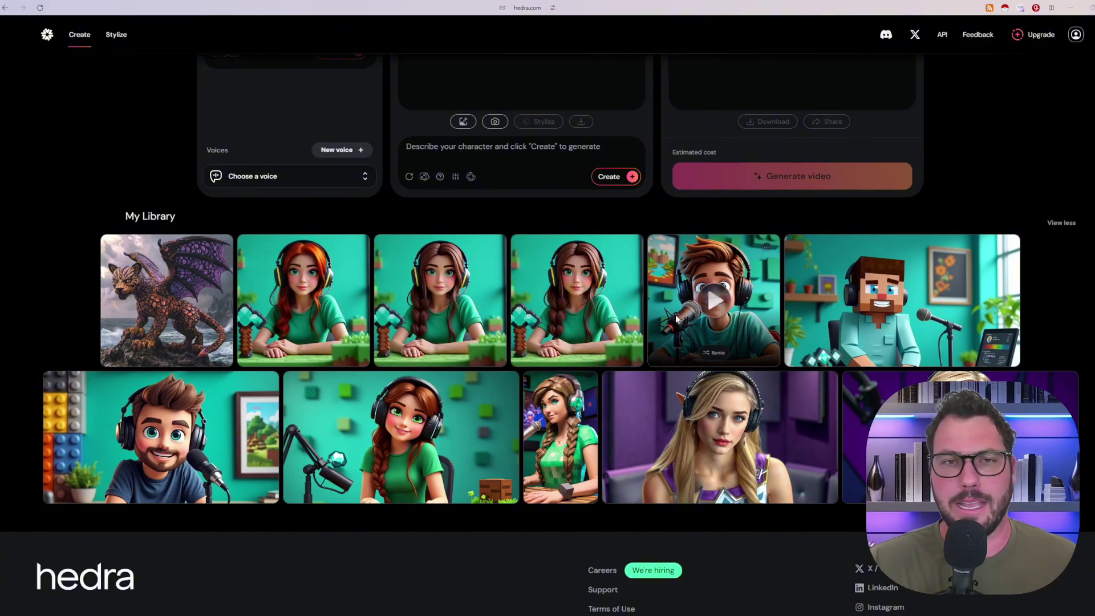
- Generate a character from the prompt "Create me a young link character in a purple podcast booth, looking at the camera."
scroll(670, 328, "up", 4)
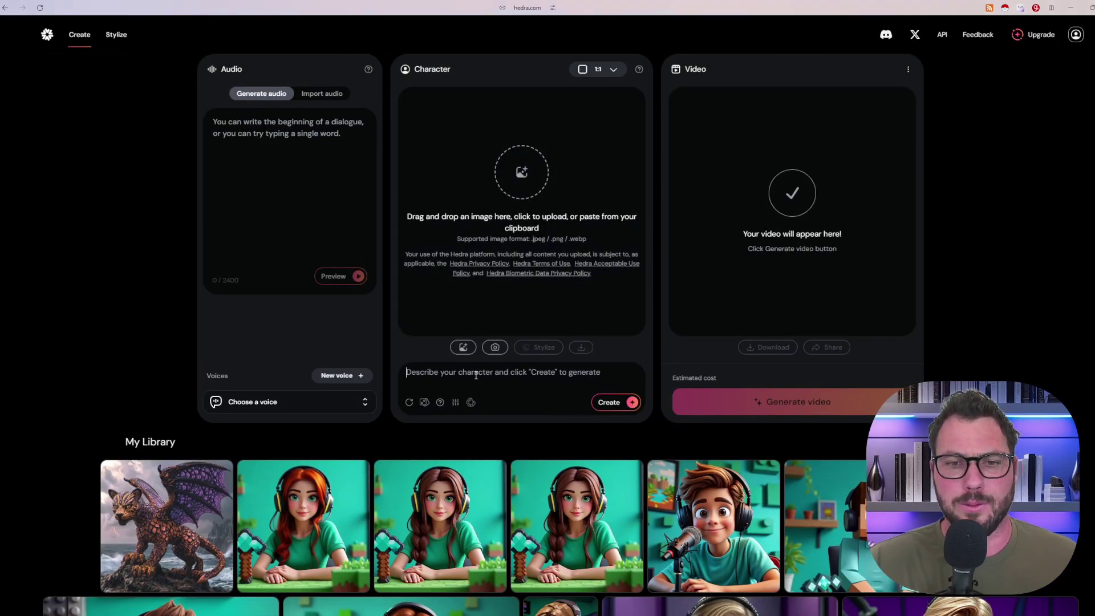
key("ctrl+v")
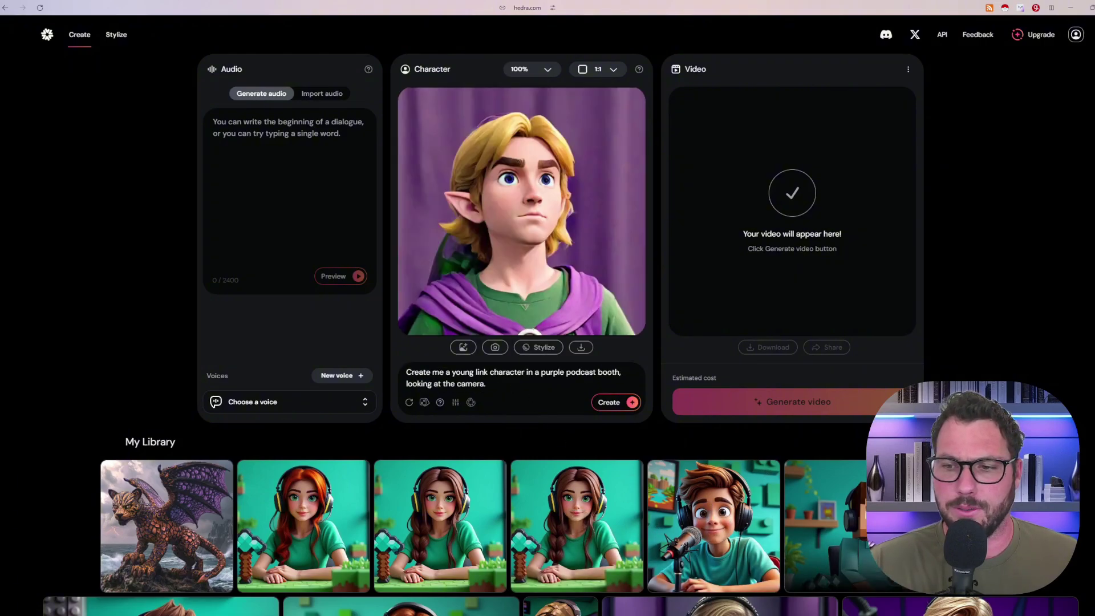
scroll(622, 492, "down", 3)
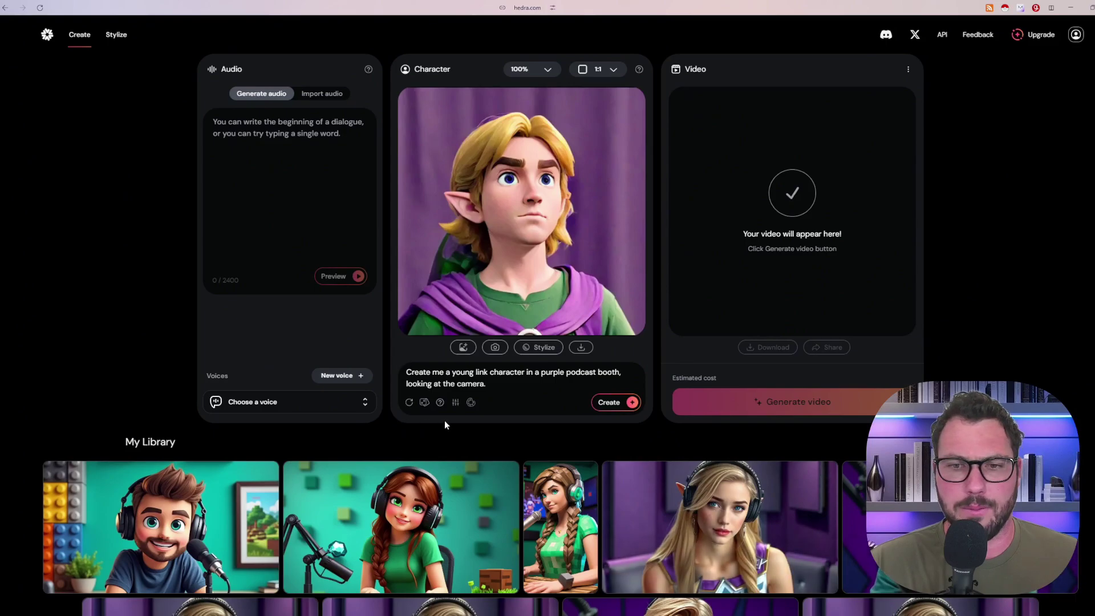
- Upload the image of the blond elf in a purple podcast booth as the character and set its aspect ratio to 9:16
left_click(463, 351)
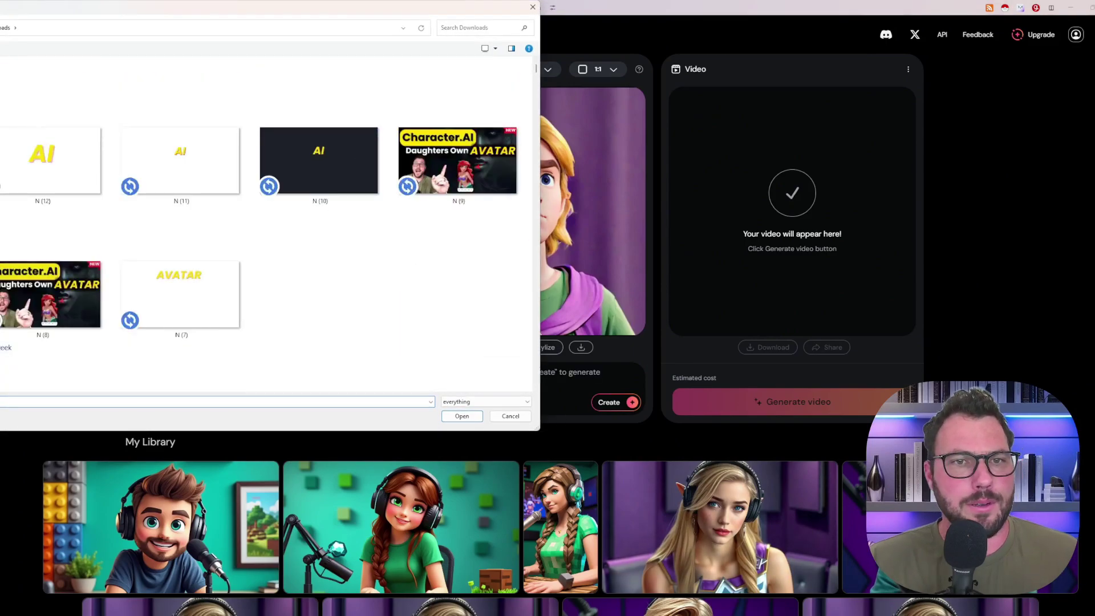
left_click_drag(333, 9, 341, 31)
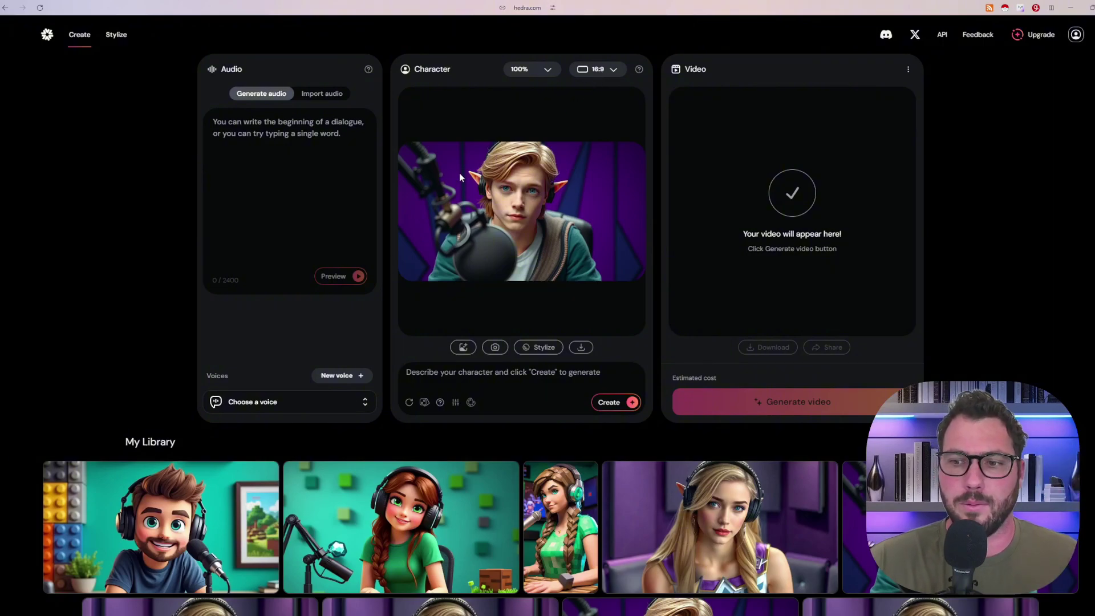
left_click(602, 76)
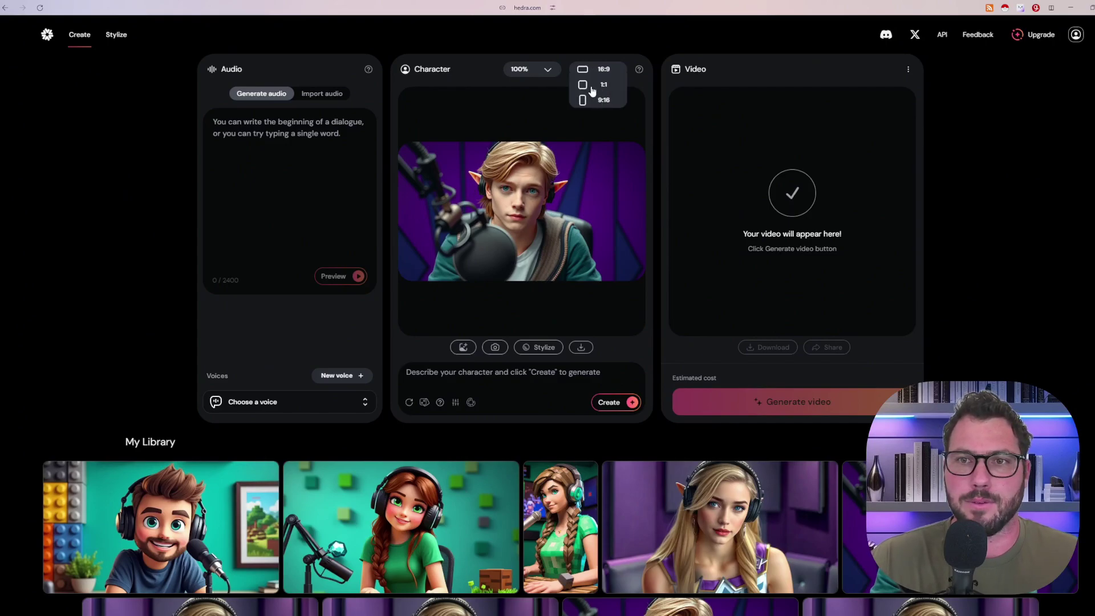
left_click(597, 103)
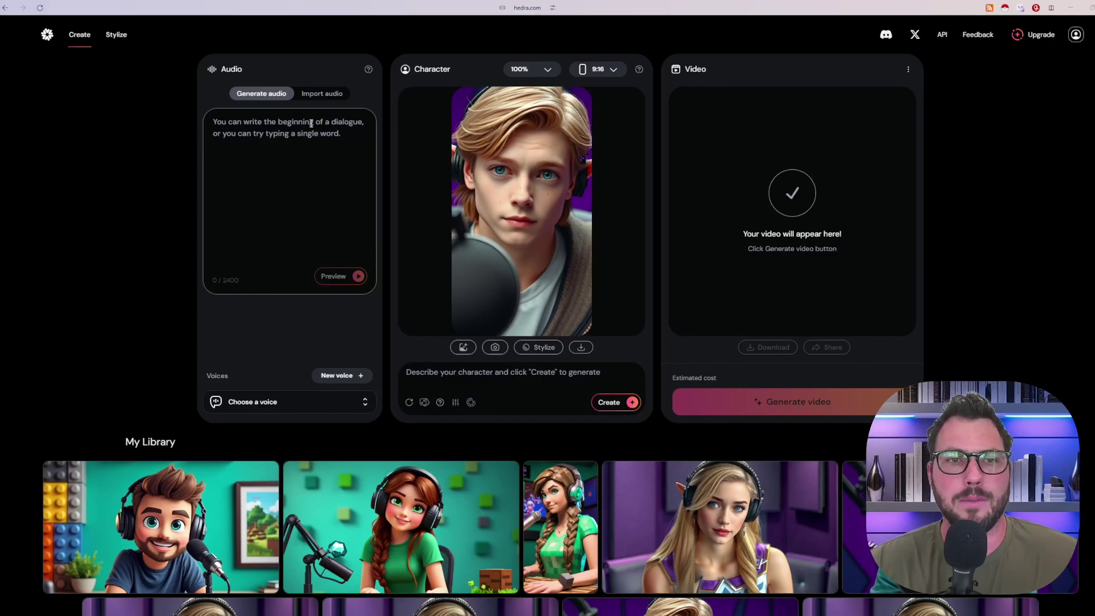
- Import the male voice audio for the elf character and start playing it
left_click(329, 97)
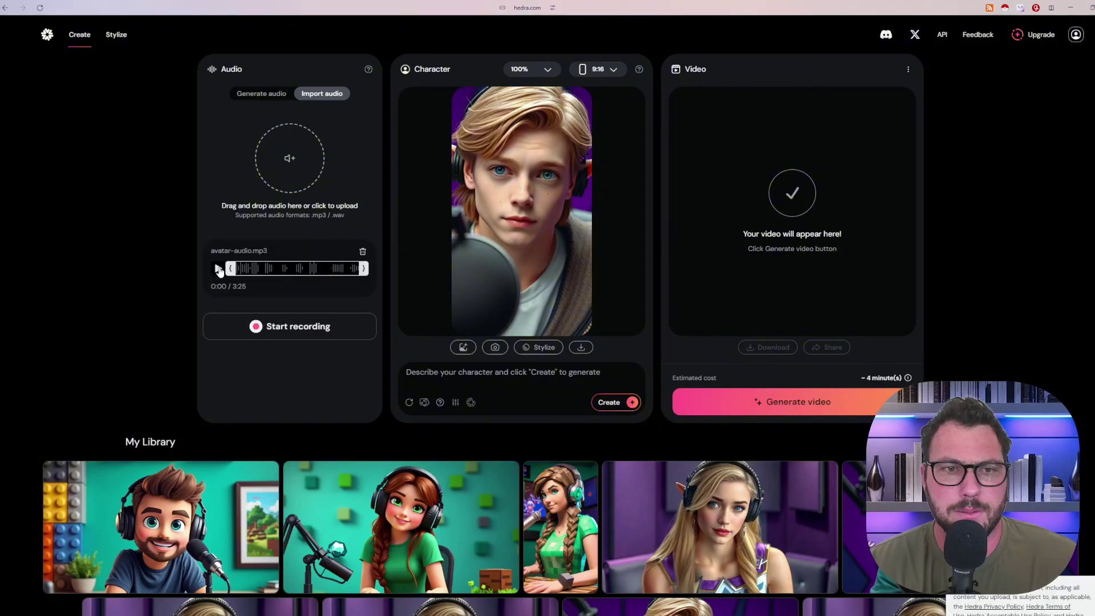
left_click(219, 268)
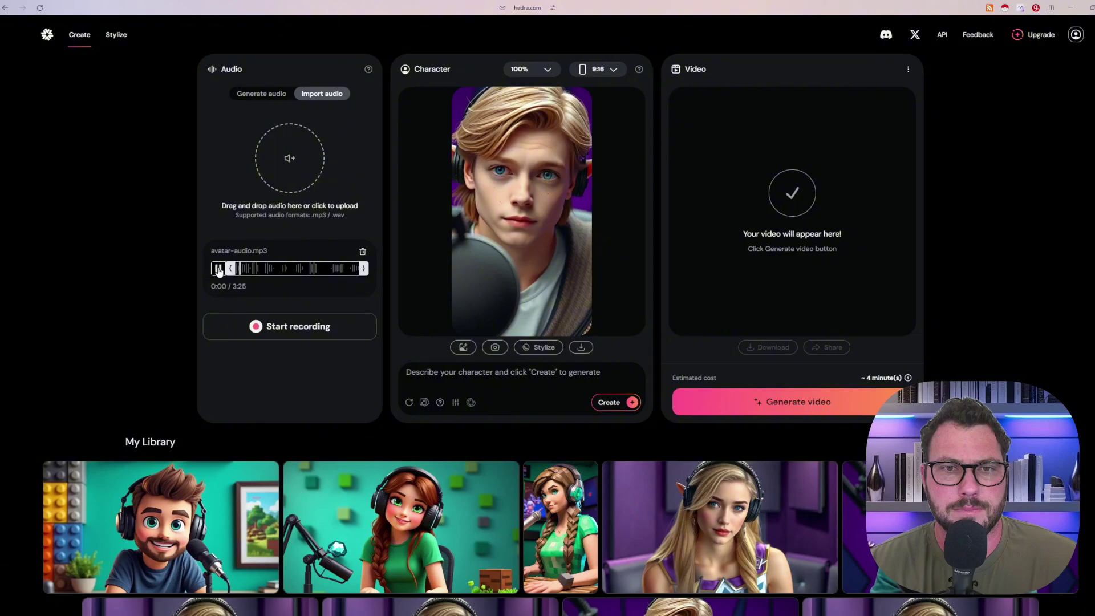
- Stop the audio preview, generate the elf character's talking video and check its entry in My Library
left_click(218, 269)
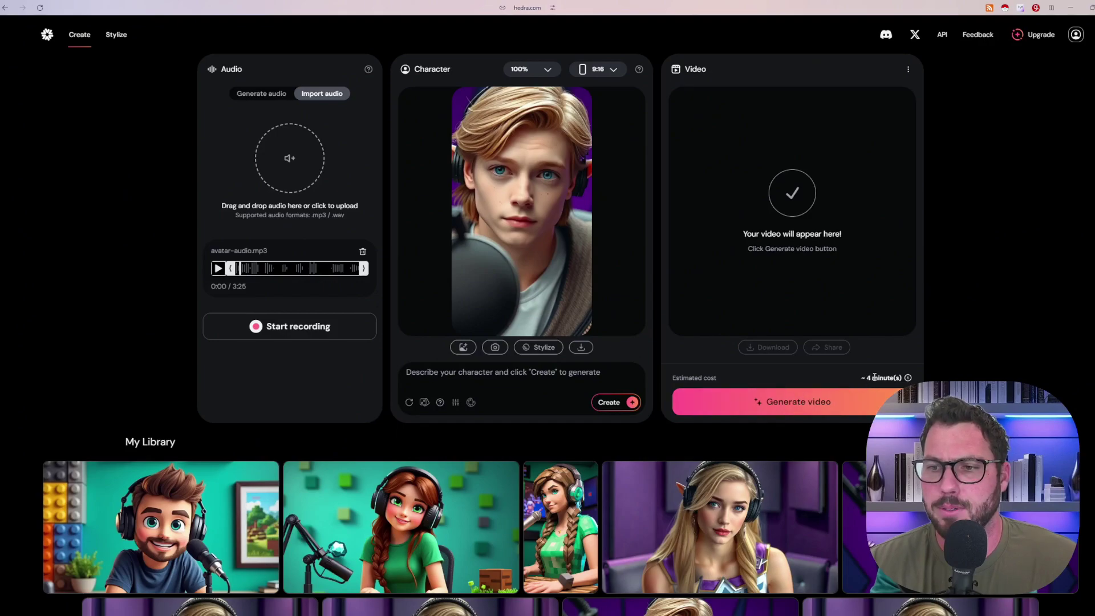
left_click(844, 405)
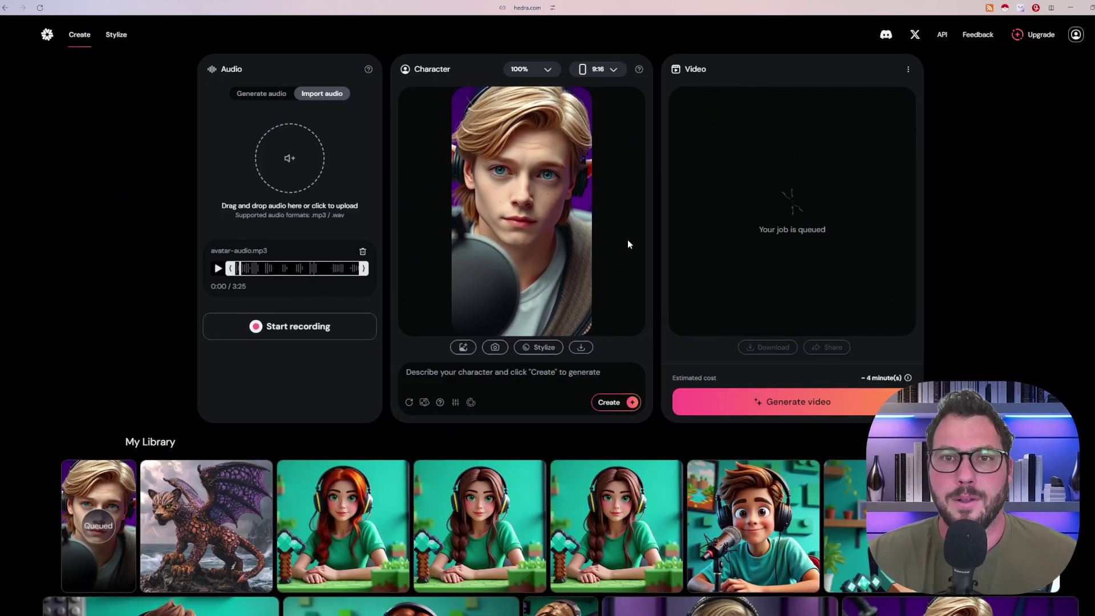
scroll(627, 239, "down", 5)
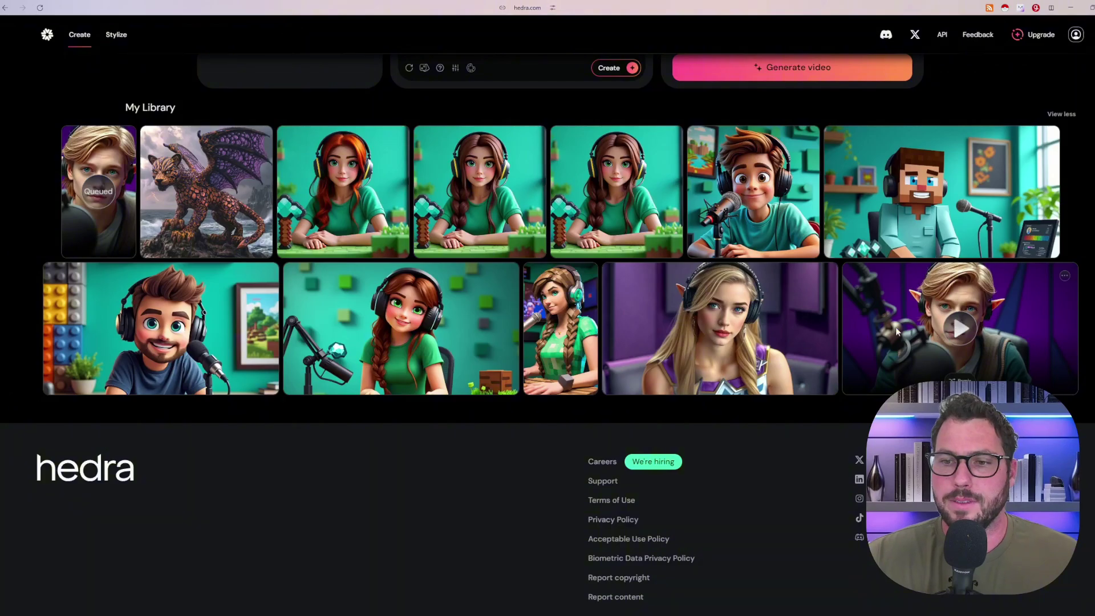
scroll(738, 351, "up", 3)
scroll(746, 285, "up", 3)
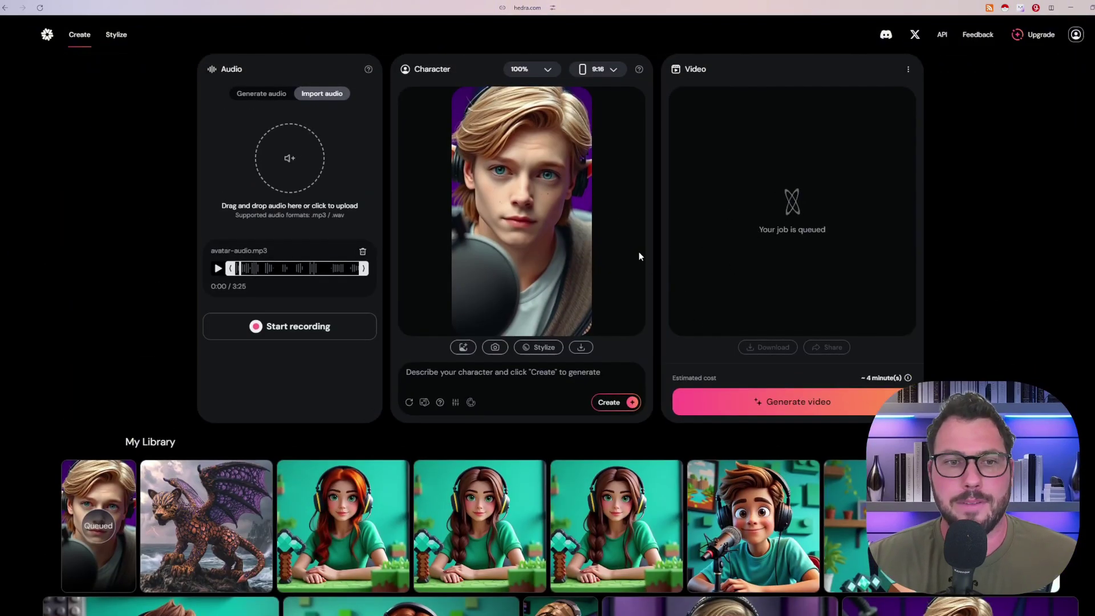
scroll(675, 285, "down", 1)
scroll(675, 286, "down", 5)
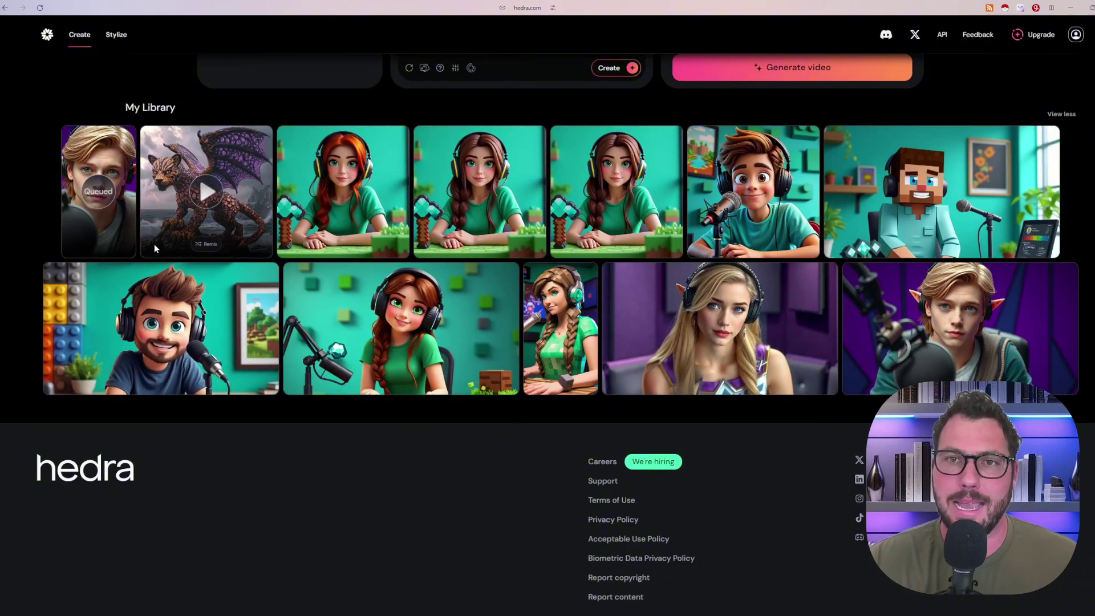
scroll(805, 368, "down", 3)
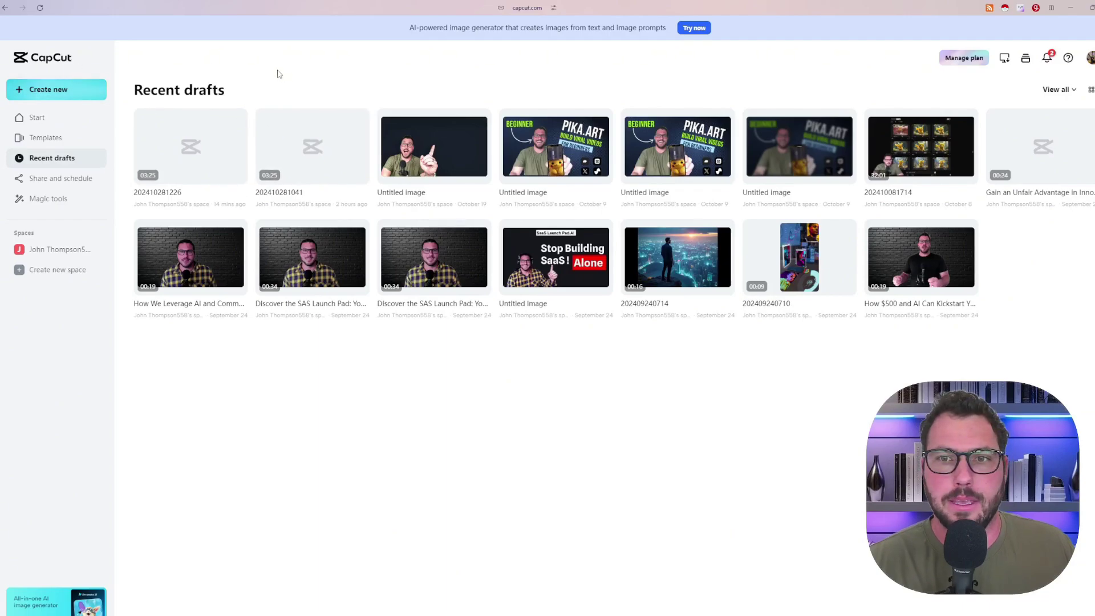
- Switch to CapCut, create a 9:16 video project and position the Podcast Guy clip in the upper part of the canvas
left_click(82, 96)
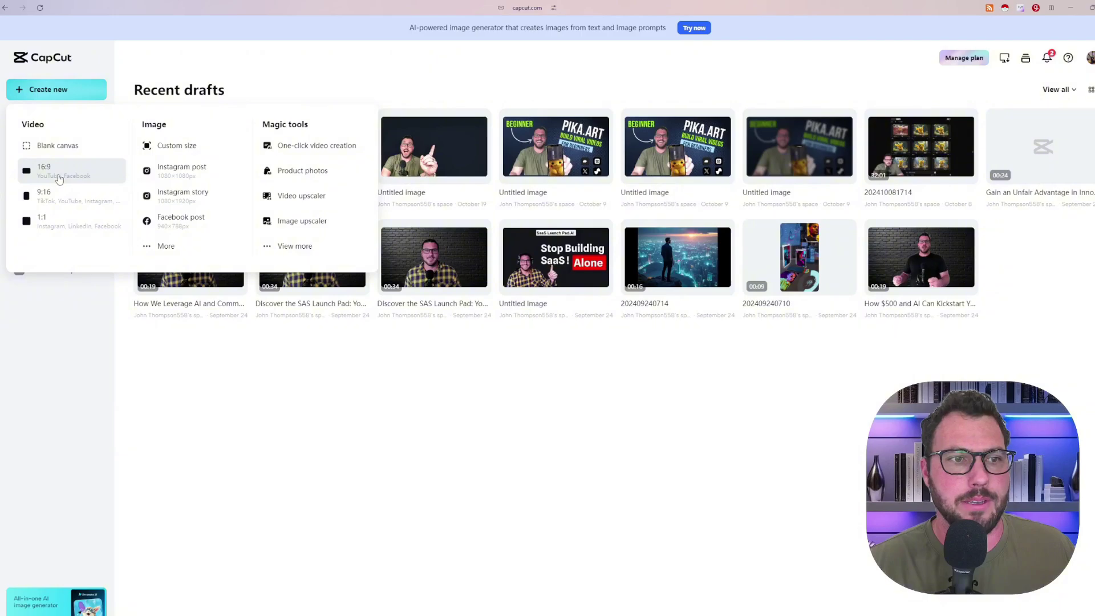
left_click(88, 201)
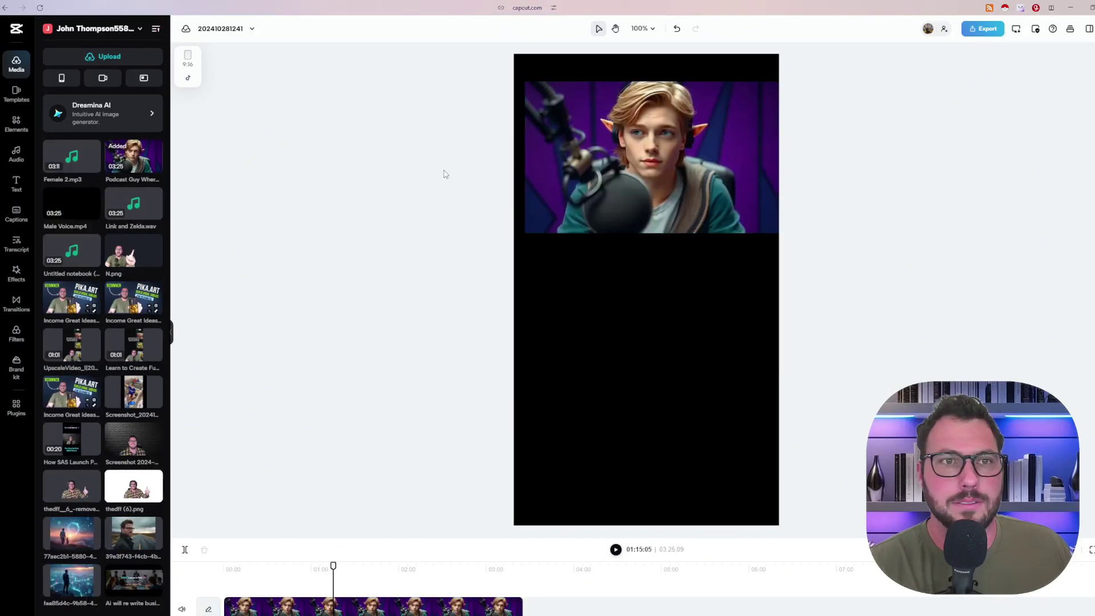
mouse_move(630, 151)
left_mouse_down()
mouse_move(634, 223)
mouse_move(622, 141)
left_mouse_up()
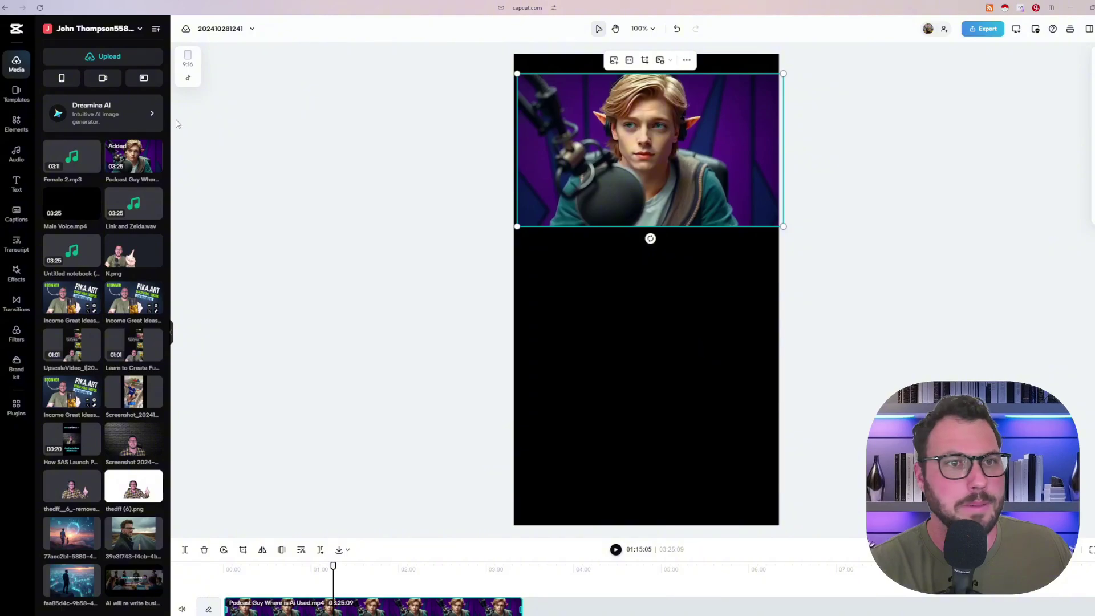
- Add the Podcast Girl video beneath the male clip on the canvas and align its start with the beginning of the timeline
scroll(713, 298, "down", 3)
left_click_drag(71, 156, 604, 257)
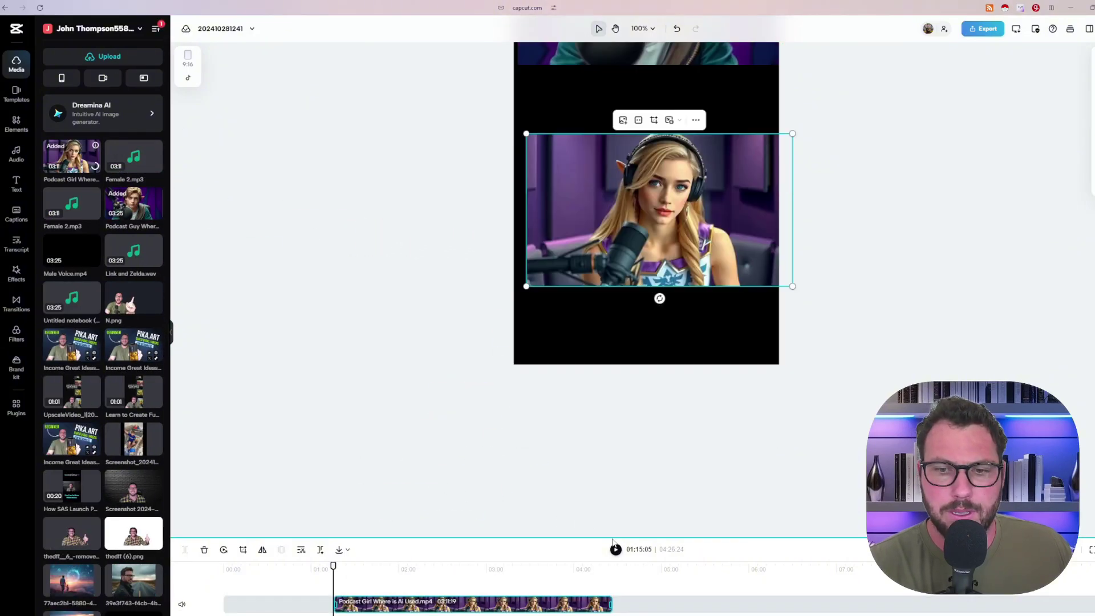
left_click_drag(613, 539, 614, 445)
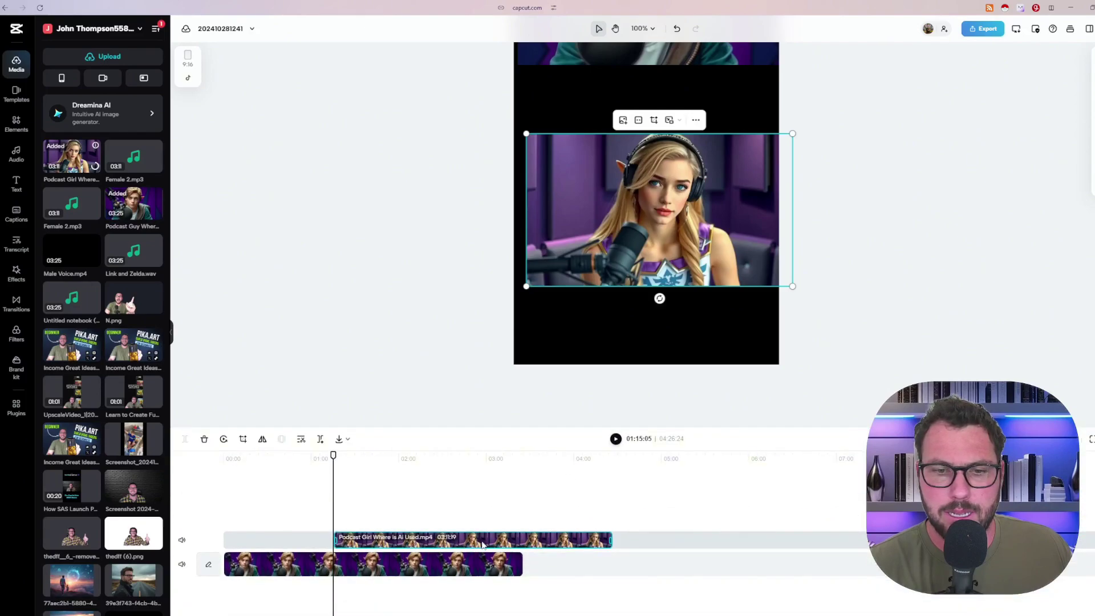
left_click_drag(482, 545, 374, 543)
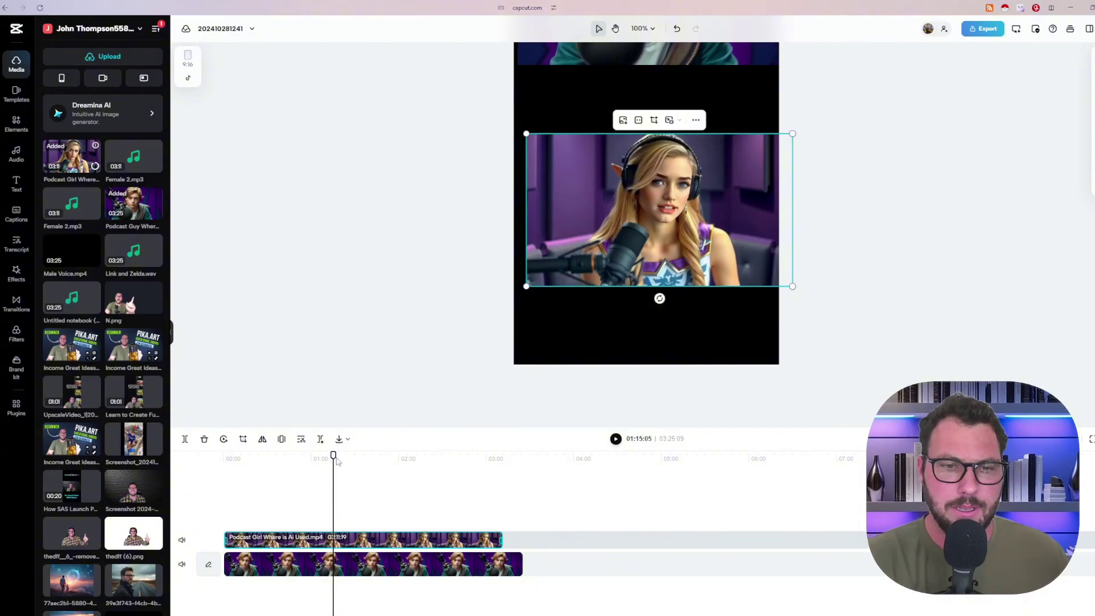
left_click_drag(336, 460, 213, 471)
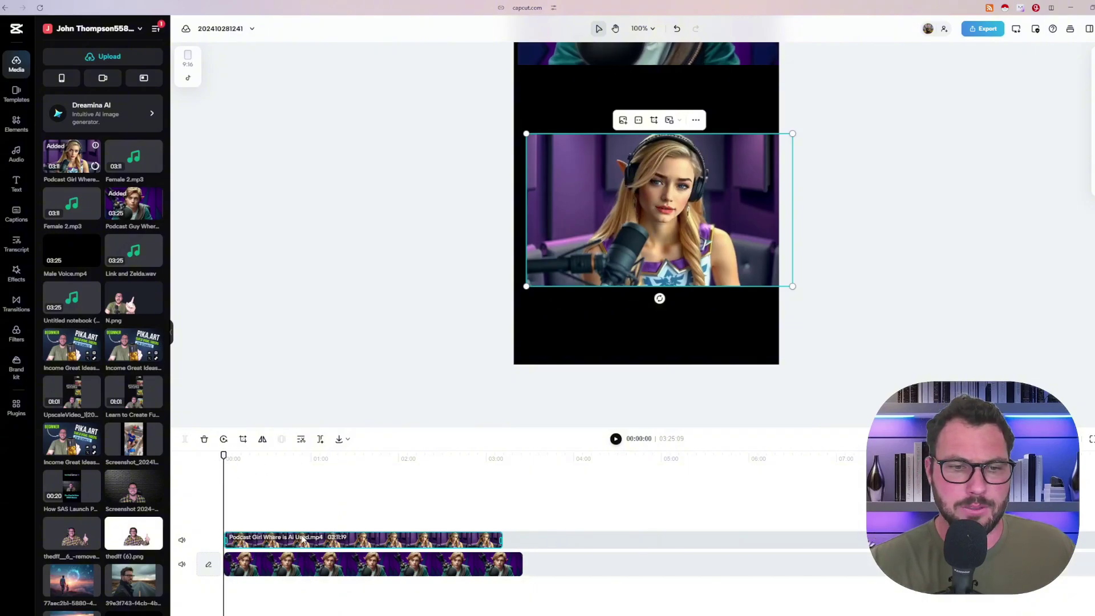
- Enlarge the male elf clip slightly and align it with the left edge of the canvas
scroll(670, 277, "up", 5)
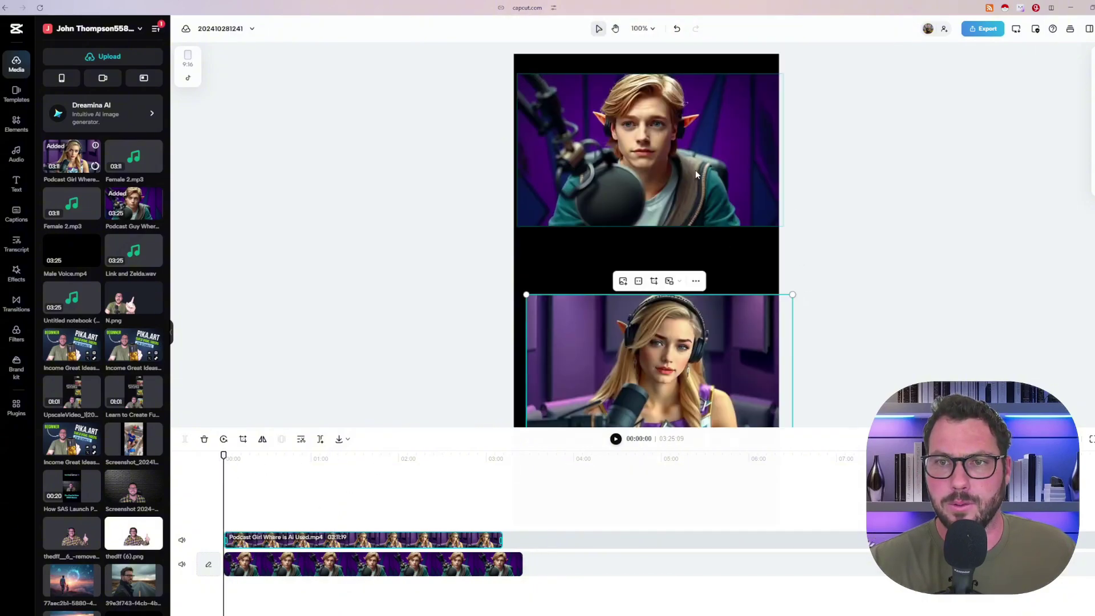
left_click(780, 226)
mouse_move(782, 226)
left_mouse_down()
mouse_move(795, 246)
mouse_move(783, 235)
left_mouse_up()
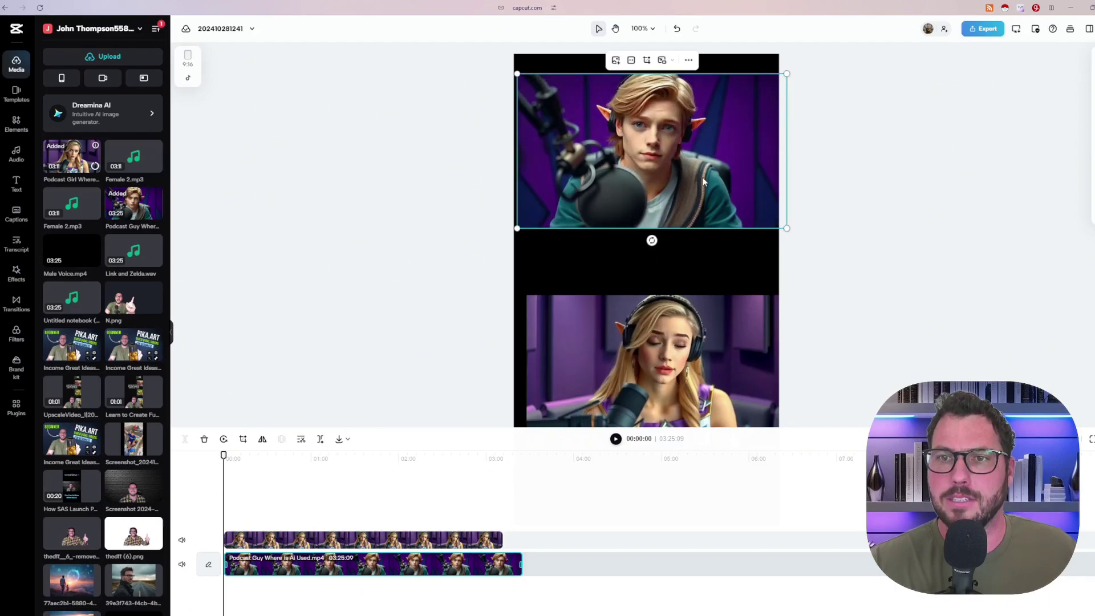
left_click_drag(704, 179, 700, 179)
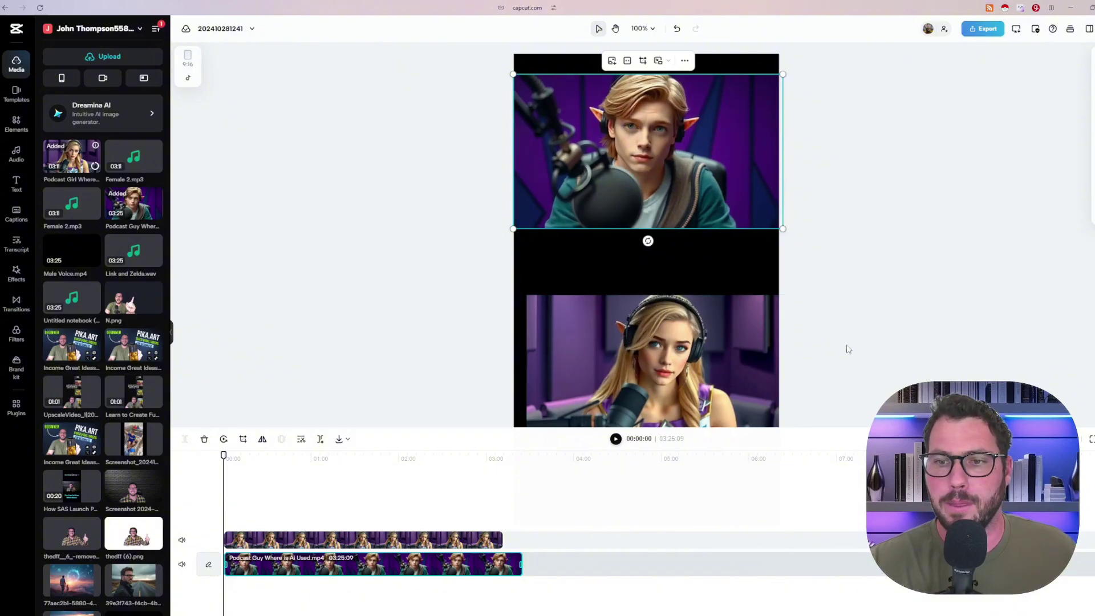
- Enlarge the female elf clip to fill the canvas width and center her directly below the male elf clip
left_click_drag(637, 358, 657, 346)
left_click_drag(779, 268, 832, 234)
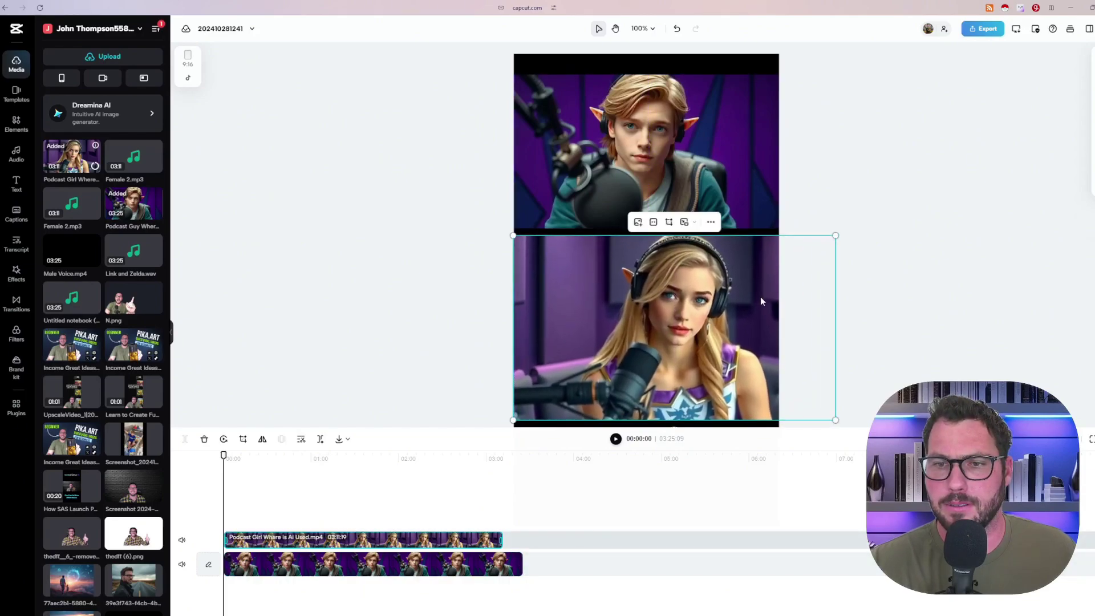
left_click_drag(758, 301, 722, 308)
left_click_drag(800, 240, 819, 230)
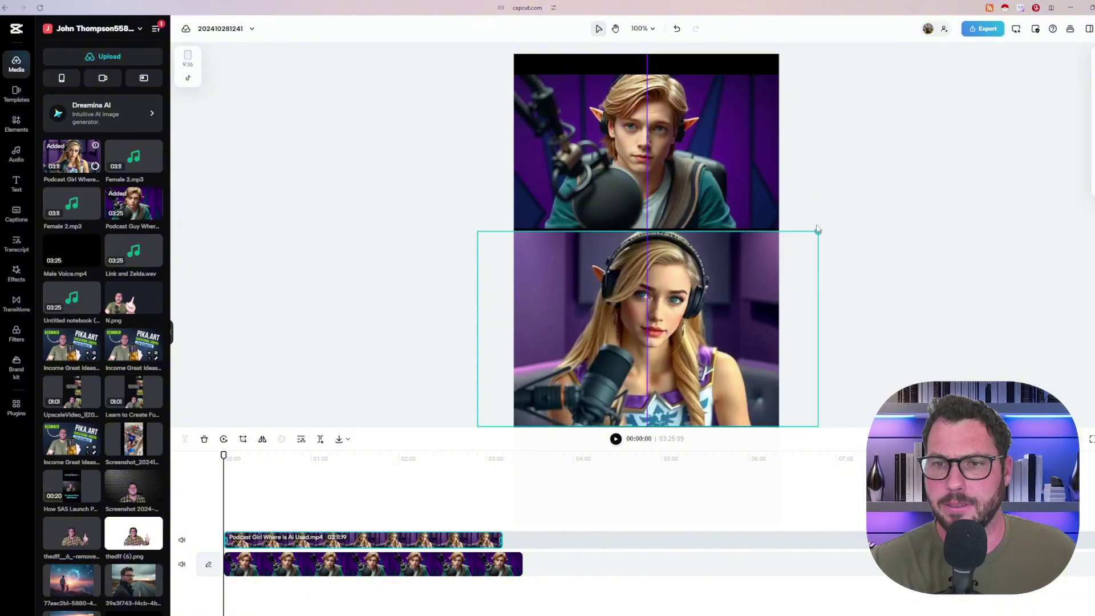
left_click_drag(747, 307, 744, 313)
- Enlarge the male elf clip until it fills the canvas area above the female elf clip
left_click(750, 165)
left_click_drag(779, 75, 826, 49)
left_click(559, 424)
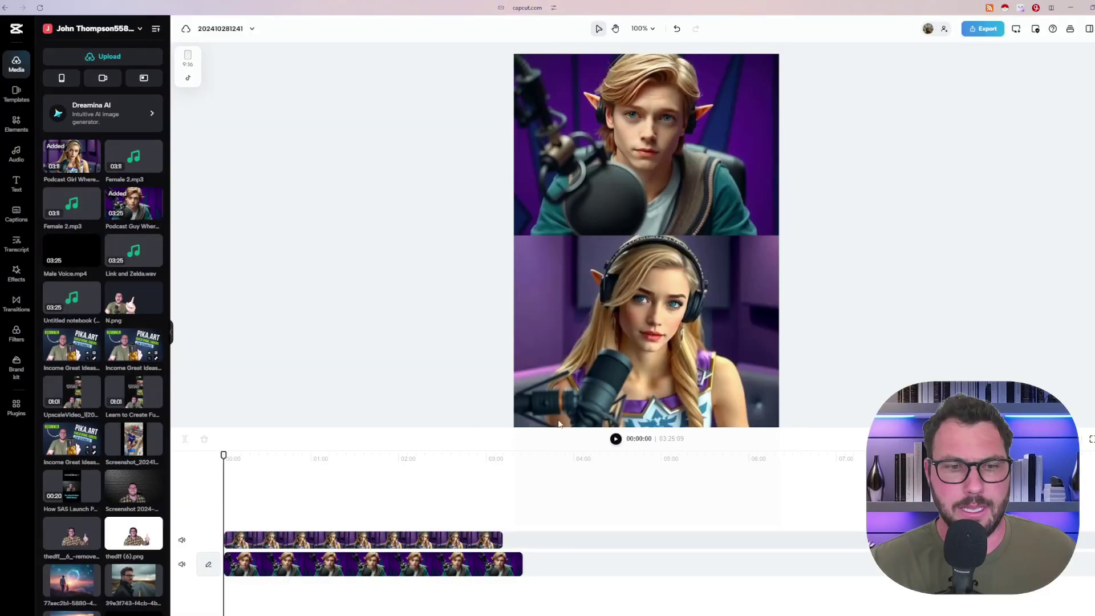
- Play back the stacked podcast video and inspect both clips further along the timeline
left_click(613, 439)
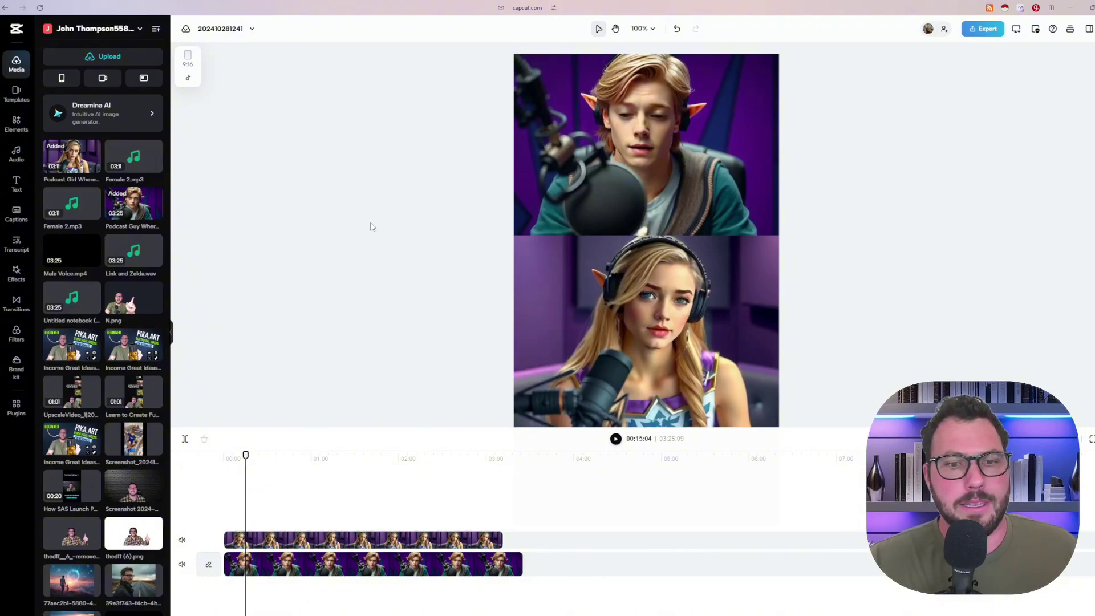
left_click(379, 565)
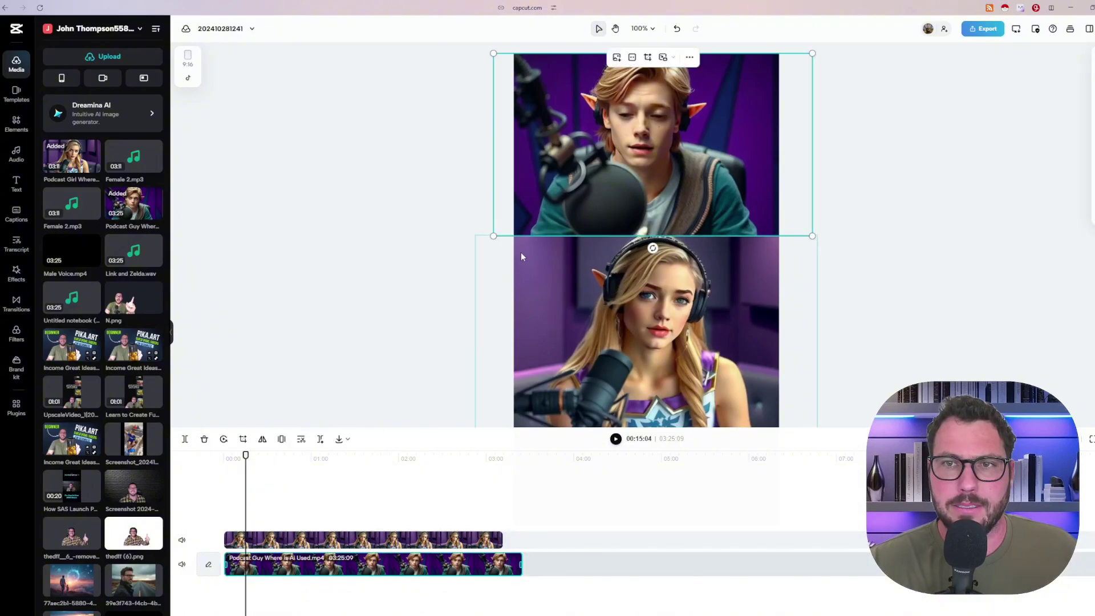
left_click(455, 541)
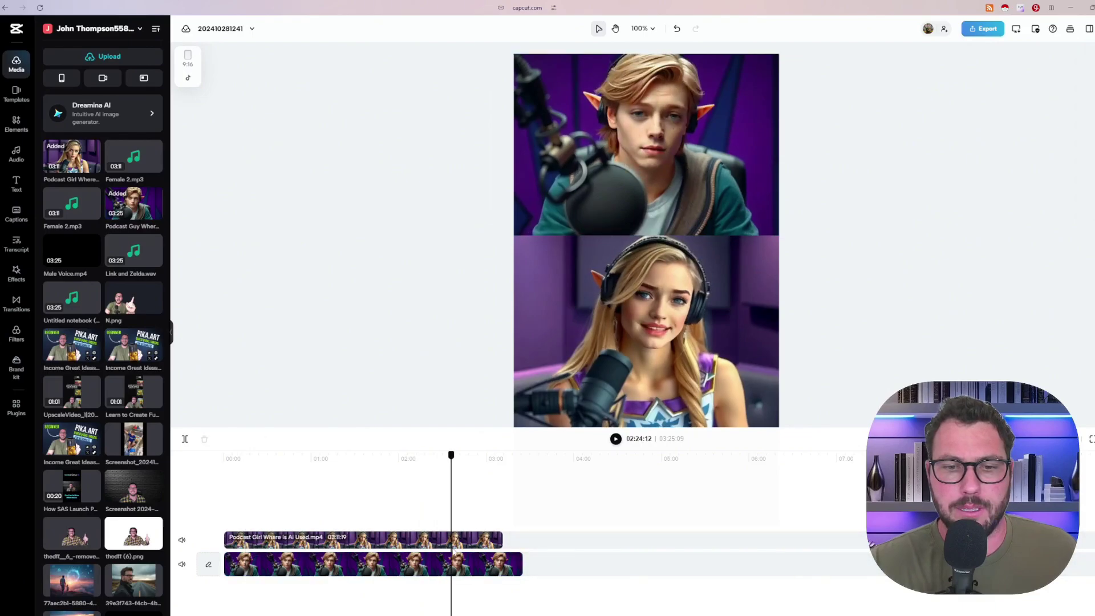
- Select both podcast clips on the timeline and open the caption generation options
left_click_drag(463, 546, 421, 570)
left_click(403, 564)
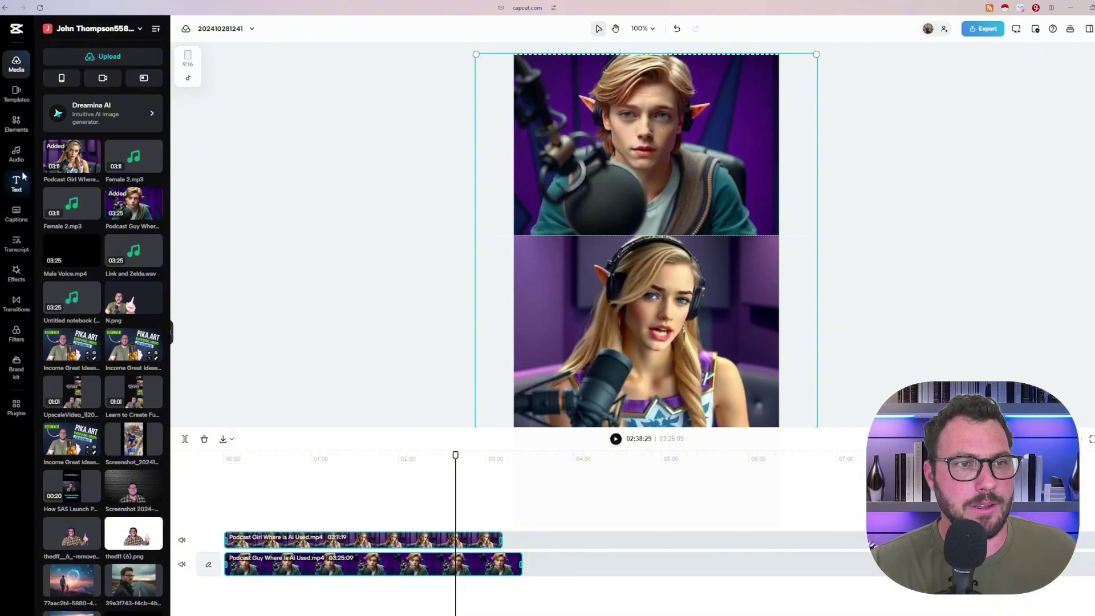
left_click(16, 213)
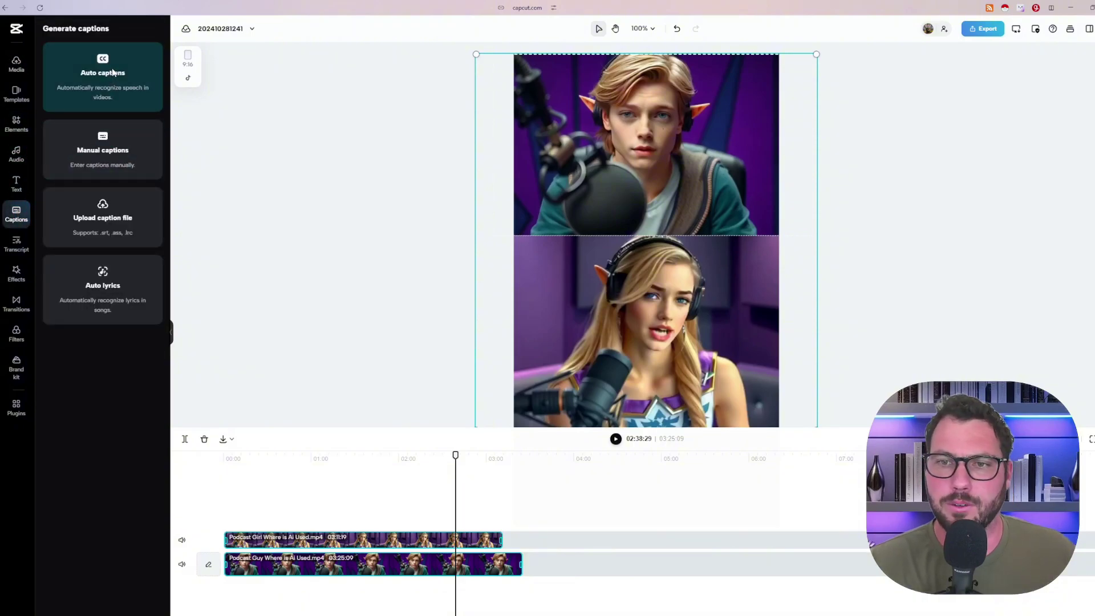
left_click(442, 283)
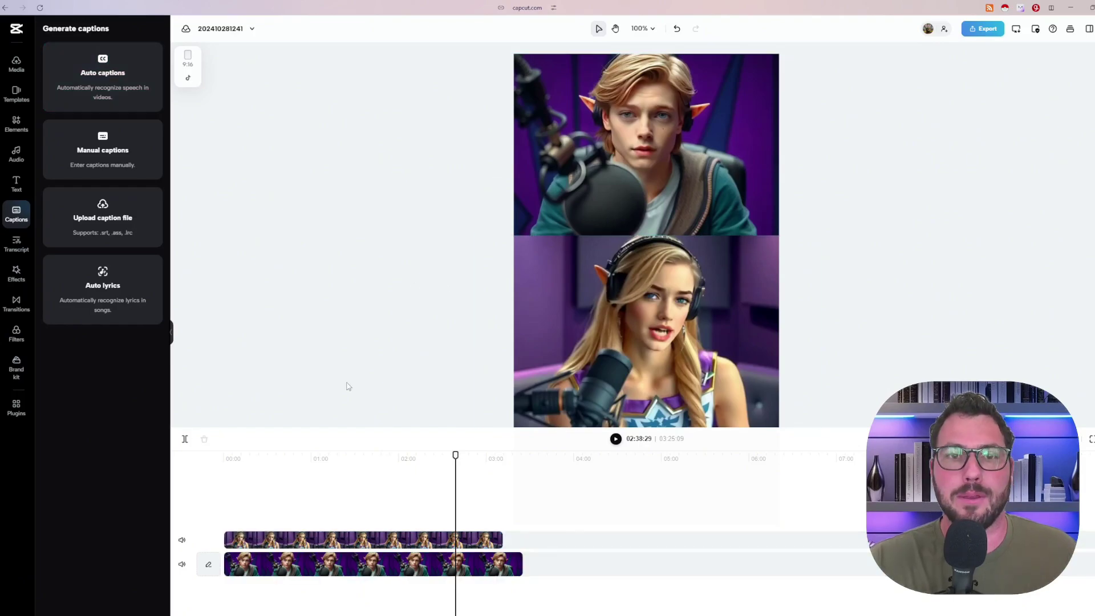
left_click(231, 501)
left_click_drag(231, 502, 480, 513)
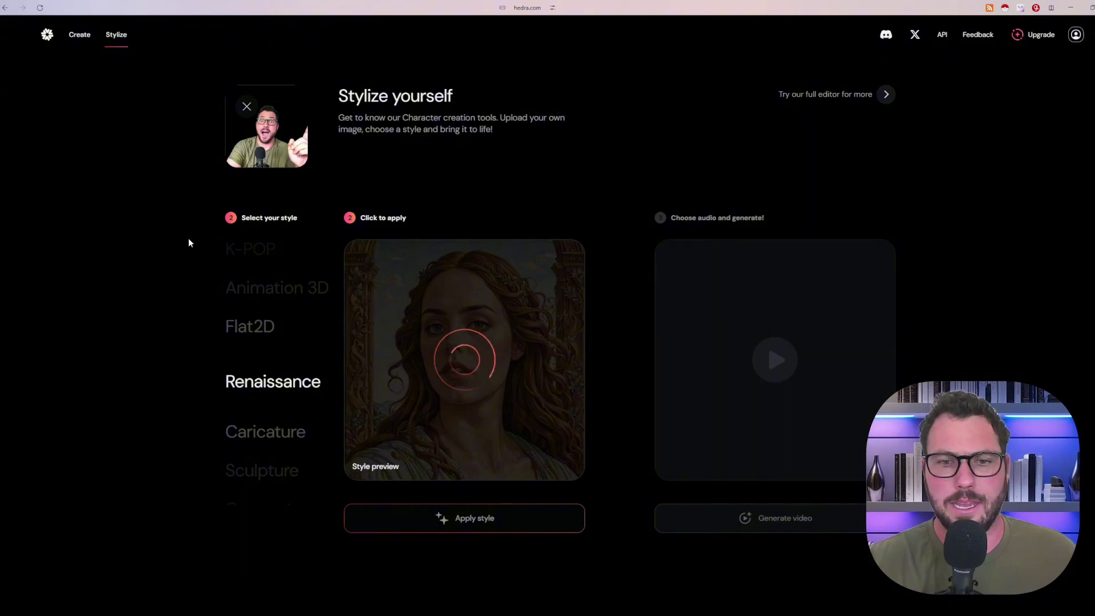
- Switch to Hedra's Stylize page and browse the available styles from Renaissance up past K-POP
scroll(246, 344, "up", 3)
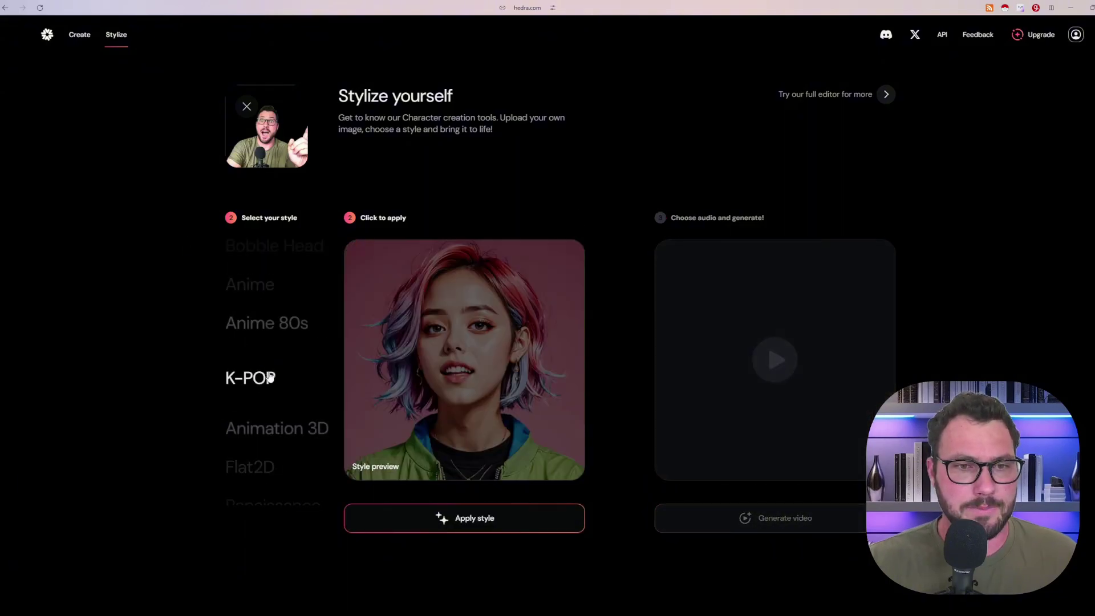
scroll(279, 371, "up", 4)
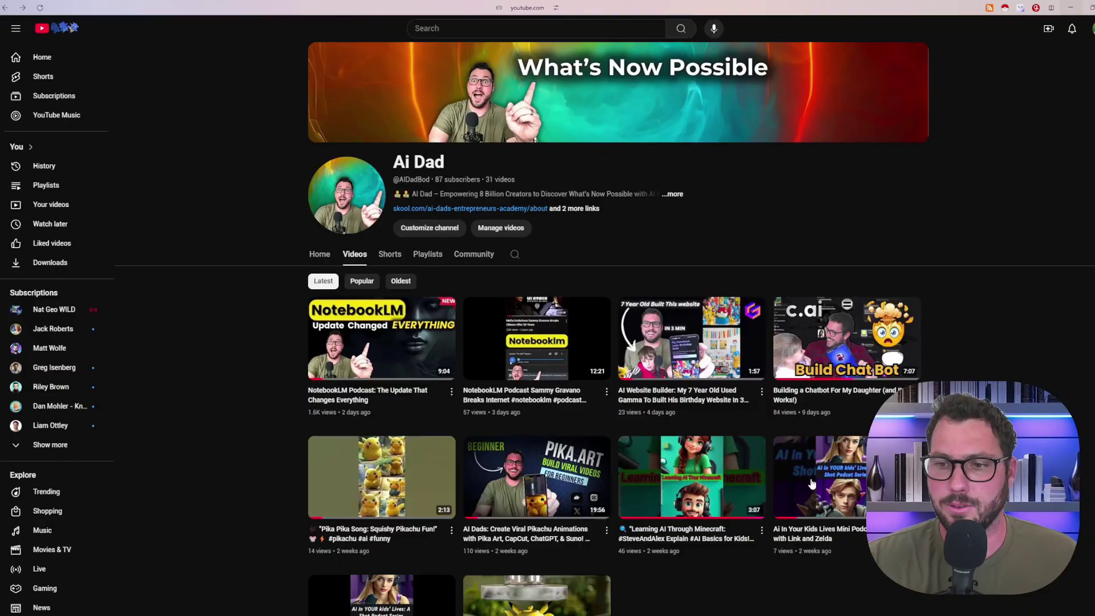
- Switch to the YouTube channel's video list and open the AI in Your Kids Lives video with Link and Zelda
mouse_move(842, 492)
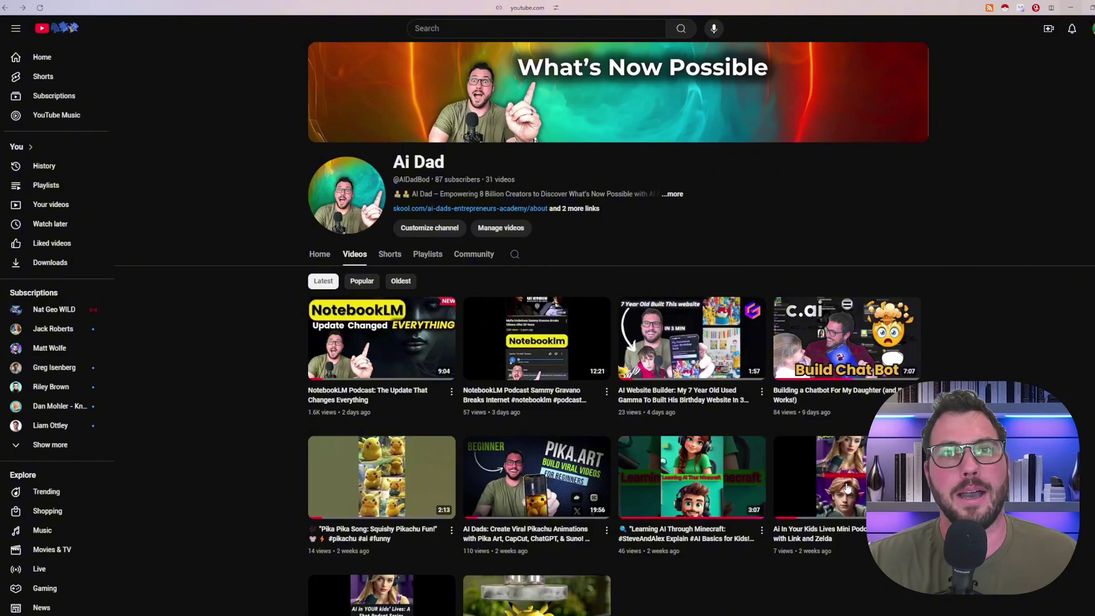
left_click(847, 489)
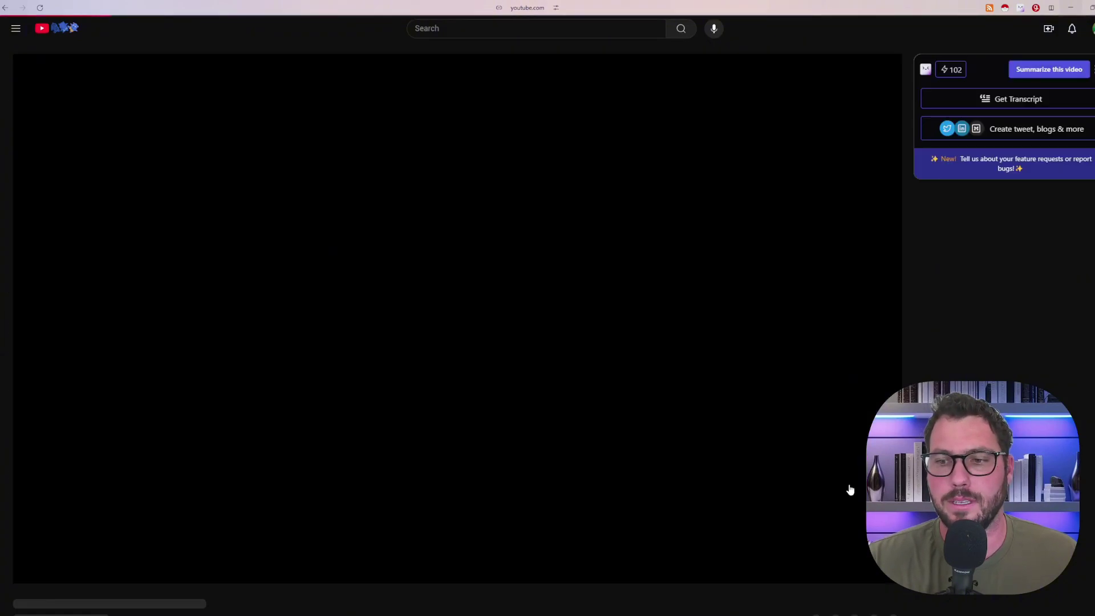